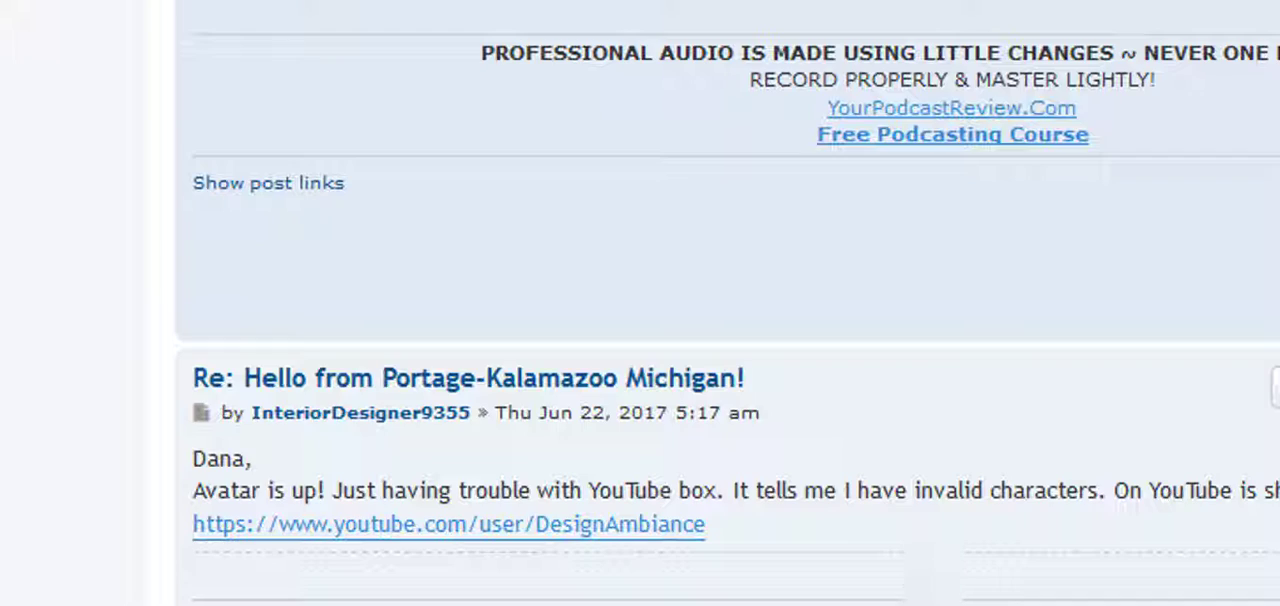
Read through the first page of the phpBB.com support topic "Add YouTube to a User Profile".
{"action": "scroll", "coordinate": [900, 598], "scroll_direction": "up", "scroll_amount": 3}
{"action": "scroll", "coordinate": [727, 303], "scroll_direction": "up", "scroll_amount": 4}
{"action": "scroll", "coordinate": [727, 303], "scroll_direction": "down", "scroll_amount": 2}
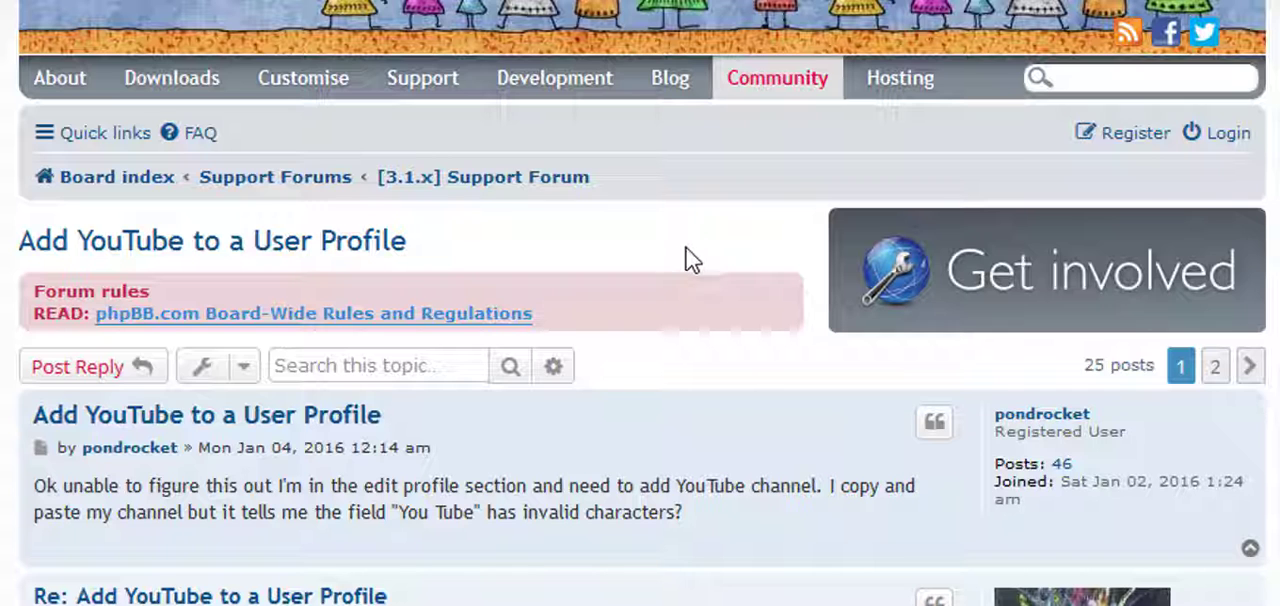
{"action": "scroll", "coordinate": [640, 400], "scroll_direction": "down", "scroll_amount": 3}
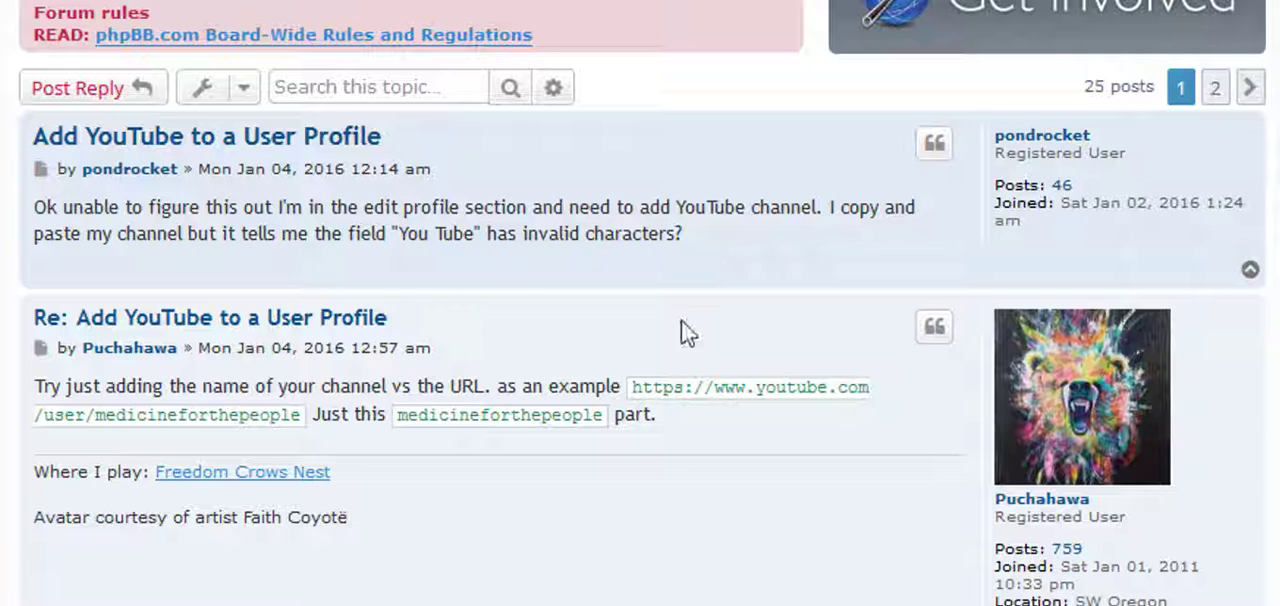
{"action": "scroll", "coordinate": [577, 322], "scroll_direction": "down", "scroll_amount": 5}
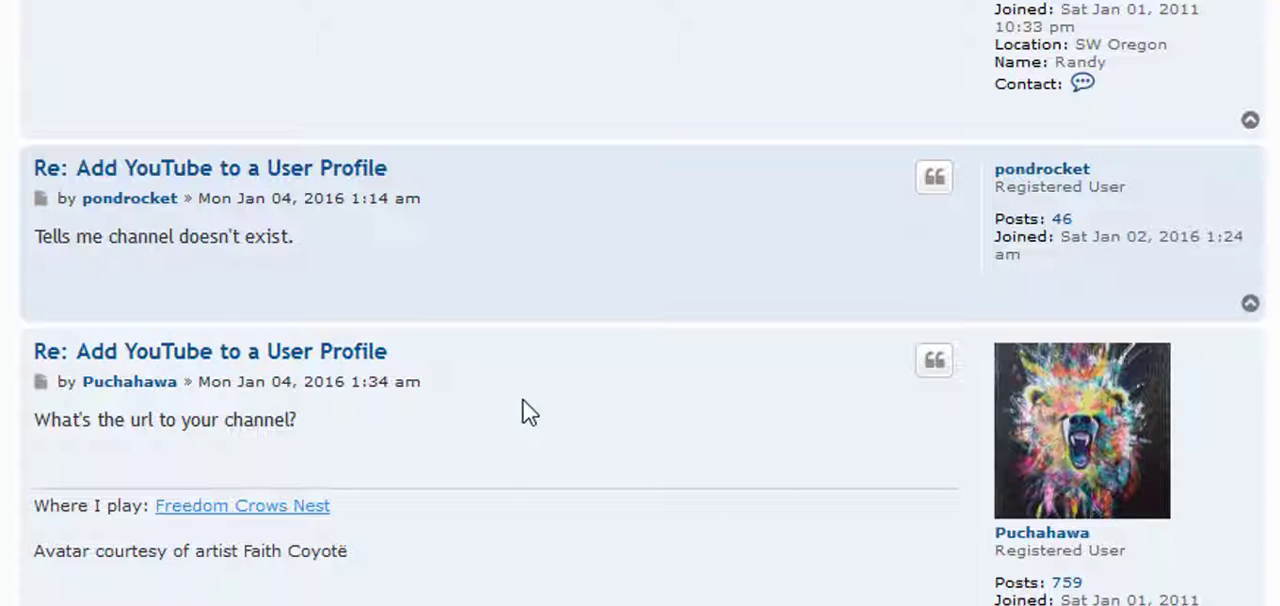
{"action": "scroll", "coordinate": [523, 405], "scroll_direction": "down", "scroll_amount": 5}
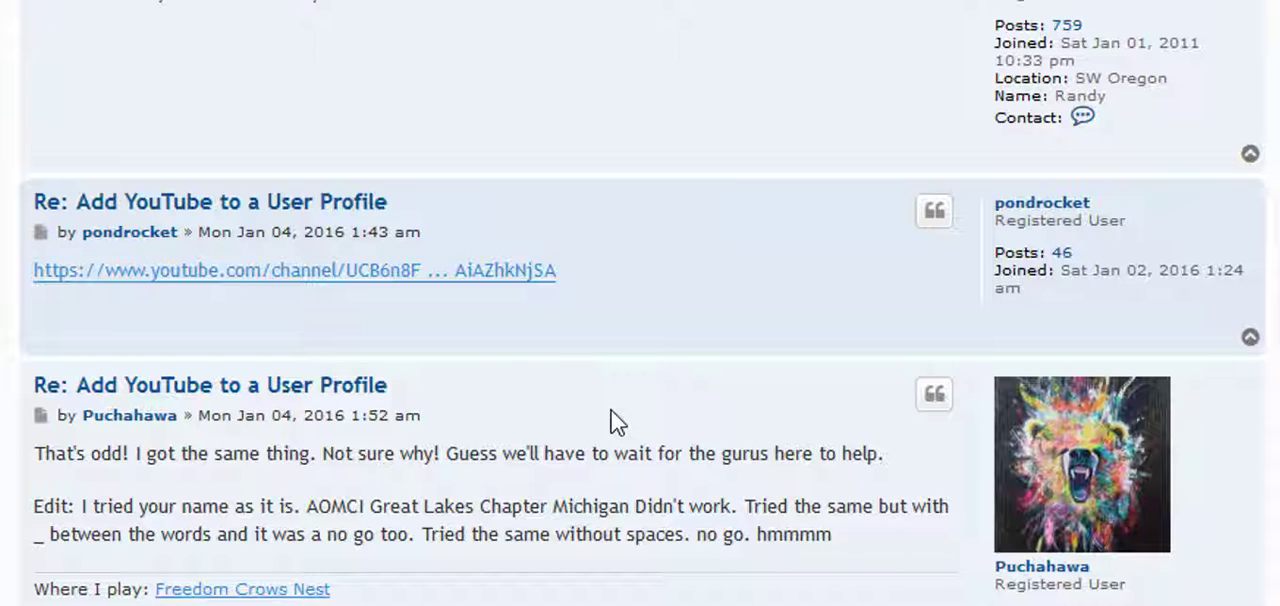
{"action": "scroll", "coordinate": [611, 410], "scroll_direction": "down", "scroll_amount": 5}
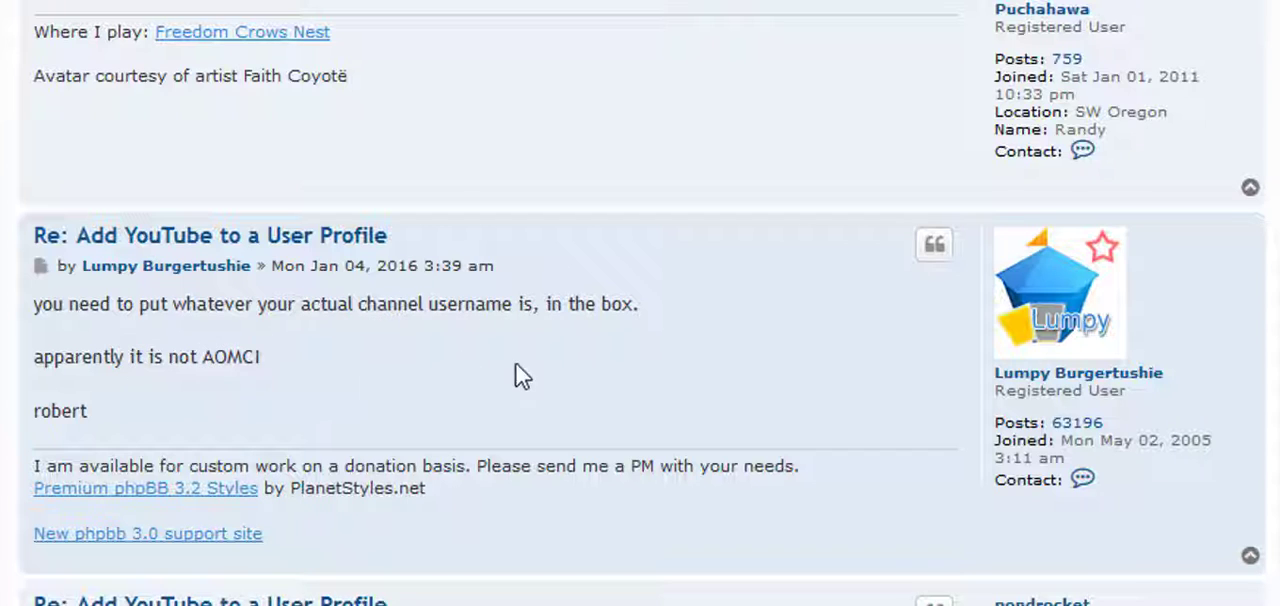
{"action": "scroll", "coordinate": [543, 375], "scroll_direction": "down", "scroll_amount": 5}
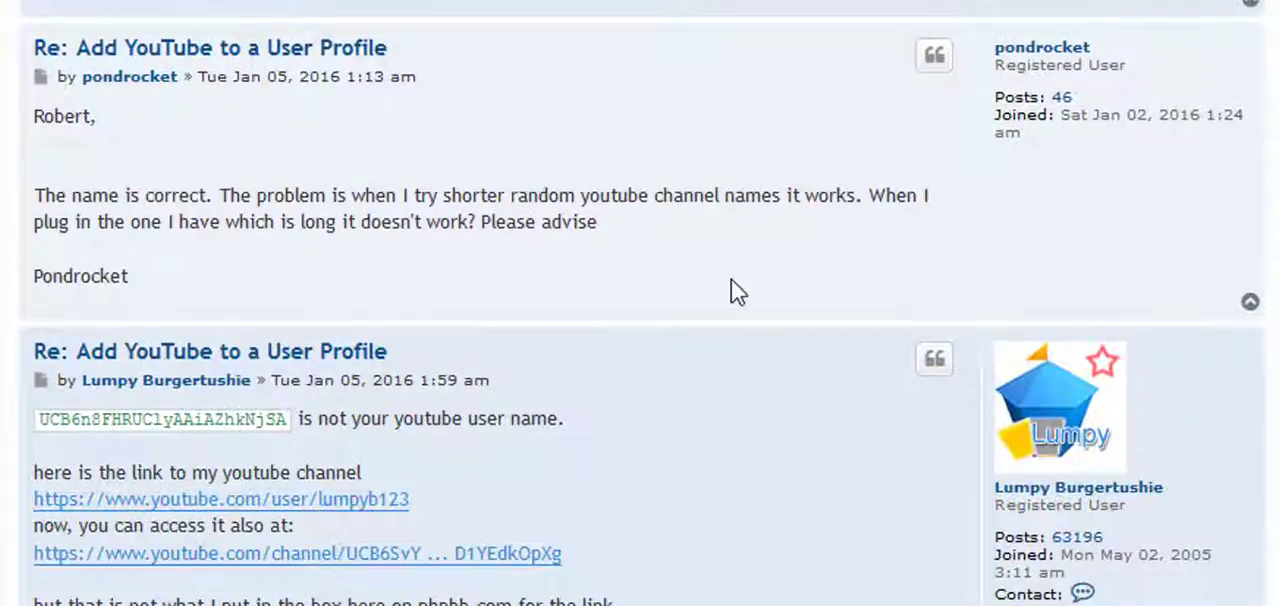
{"action": "scroll", "coordinate": [726, 295], "scroll_direction": "down", "scroll_amount": 4}
{"action": "scroll", "coordinate": [690, 315], "scroll_direction": "down", "scroll_amount": 6}
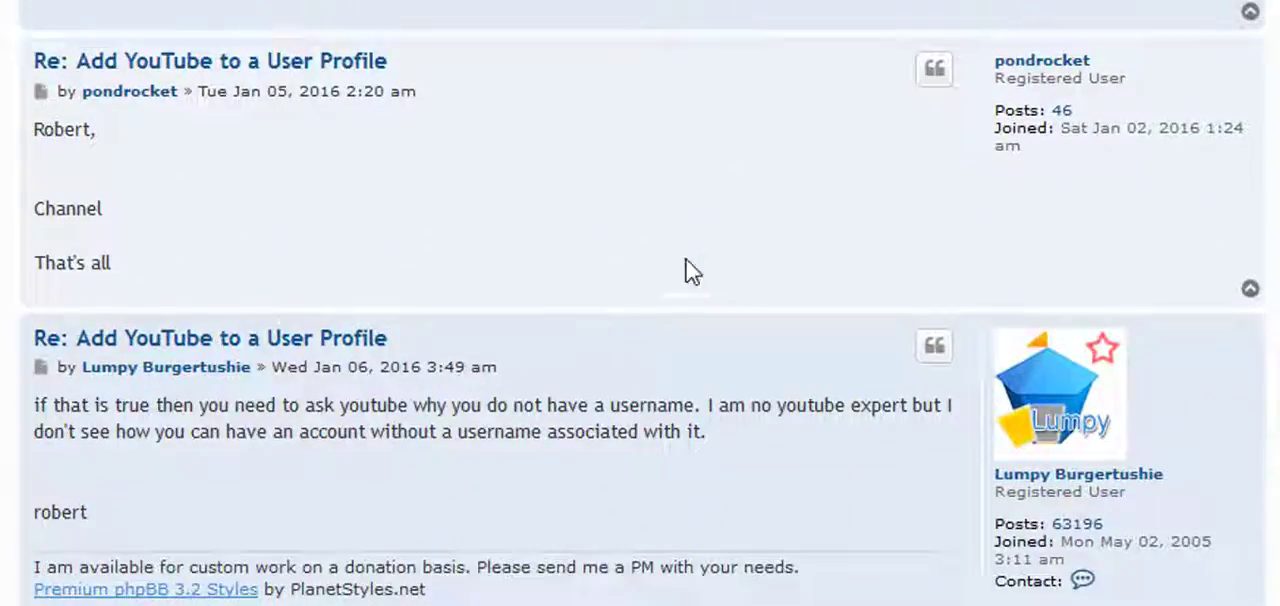
{"action": "scroll", "coordinate": [640, 270], "scroll_direction": "down", "scroll_amount": 3}
{"action": "scroll", "coordinate": [620, 290], "scroll_direction": "down", "scroll_amount": 12}
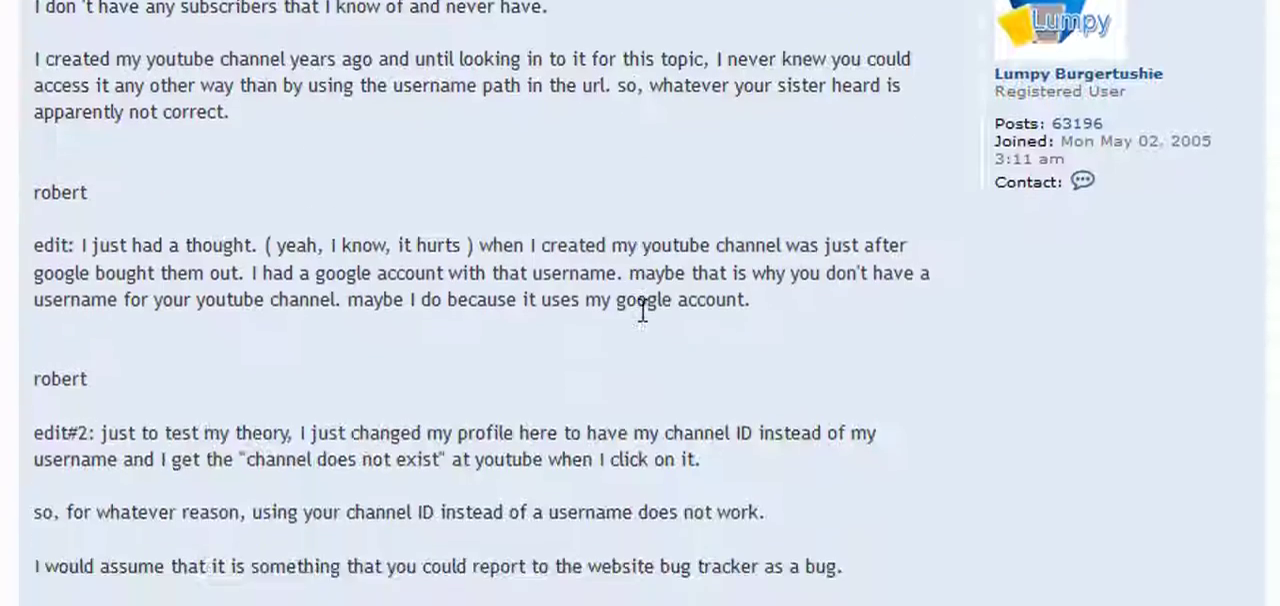
{"action": "scroll", "coordinate": [635, 322], "scroll_direction": "down", "scroll_amount": 10}
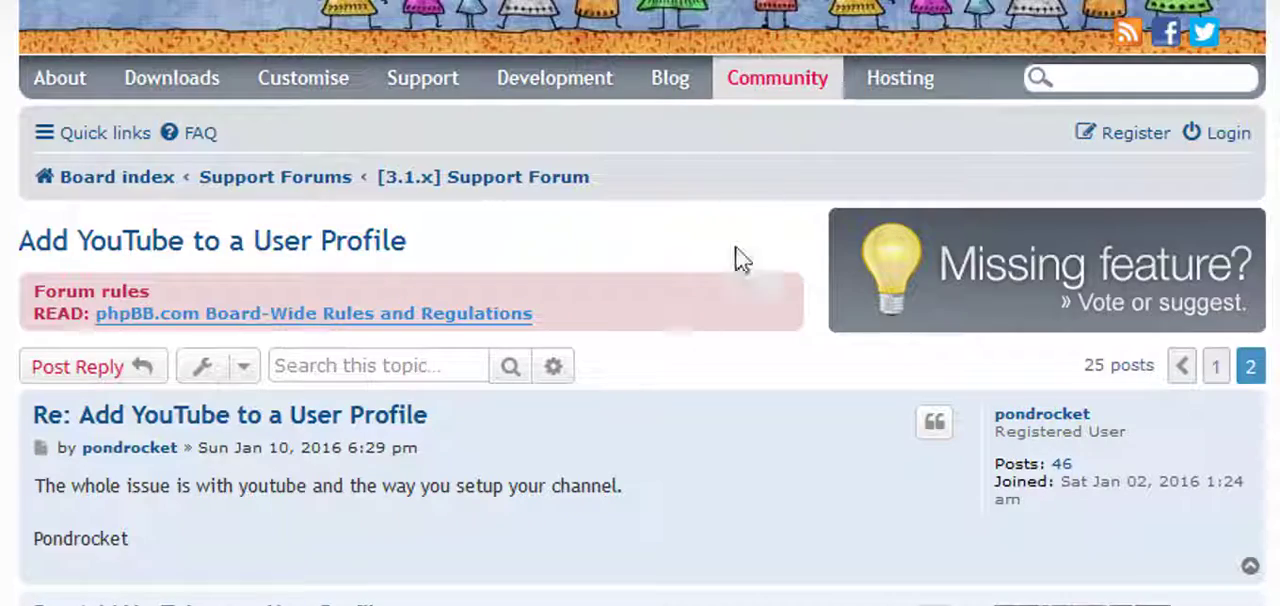
Read the topic's second page, including the posted pictures of YouTube's advanced account settings and channel move page.
{"action": "scroll", "coordinate": [659, 354], "scroll_direction": "down", "scroll_amount": 10}
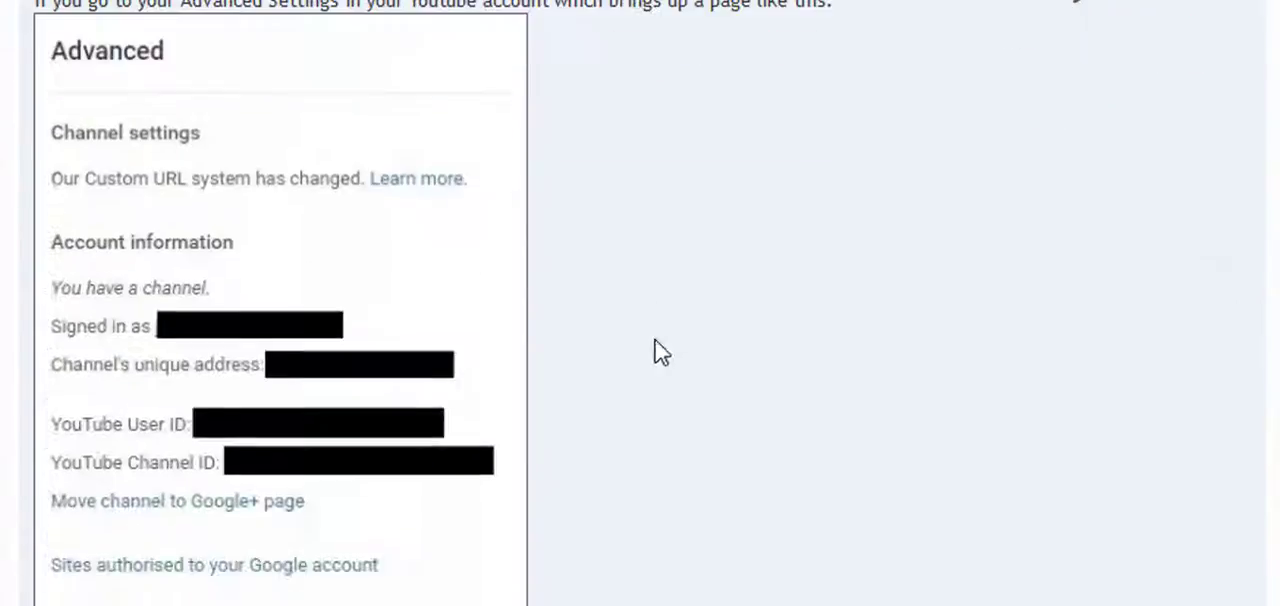
{"action": "scroll", "coordinate": [744, 180], "scroll_direction": "down", "scroll_amount": 6}
{"action": "scroll", "coordinate": [700, 140], "scroll_direction": "up", "scroll_amount": 3}
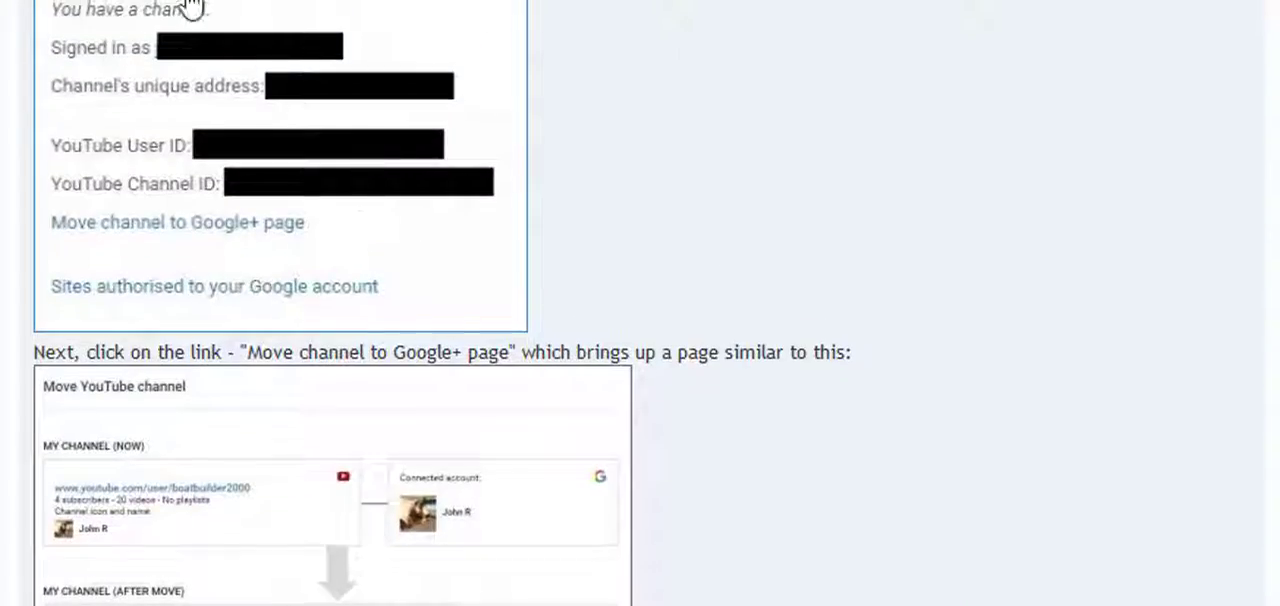
{"action": "scroll", "coordinate": [675, 115], "scroll_direction": "up", "scroll_amount": 3}
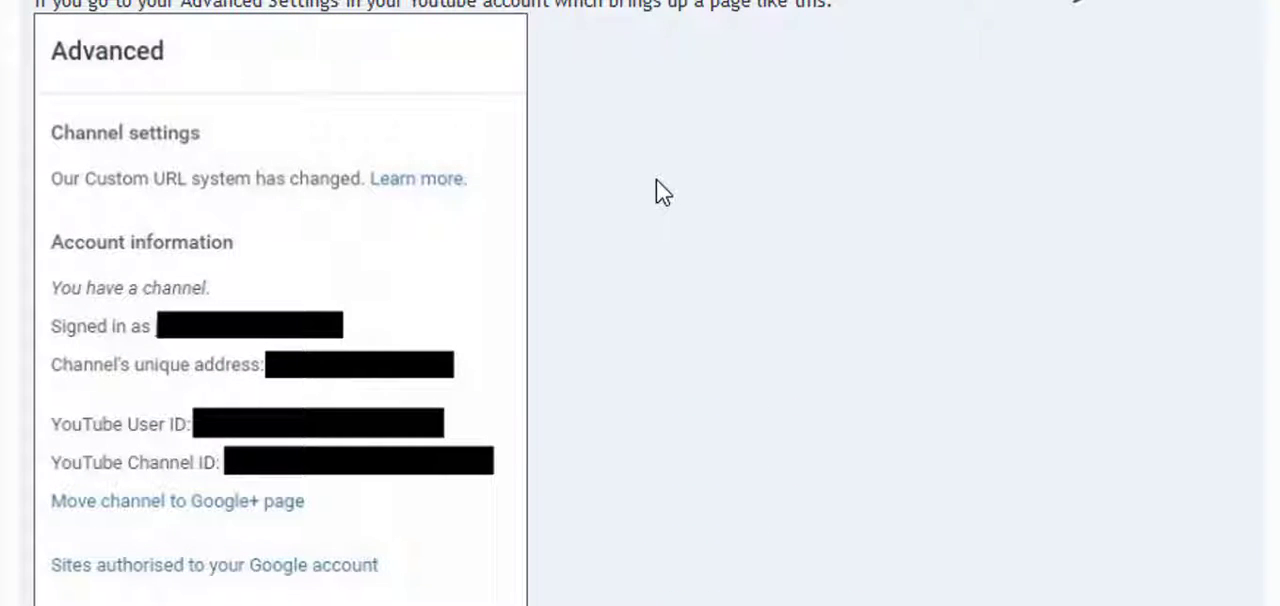
{"action": "scroll", "coordinate": [724, 229], "scroll_direction": "down", "scroll_amount": 10}
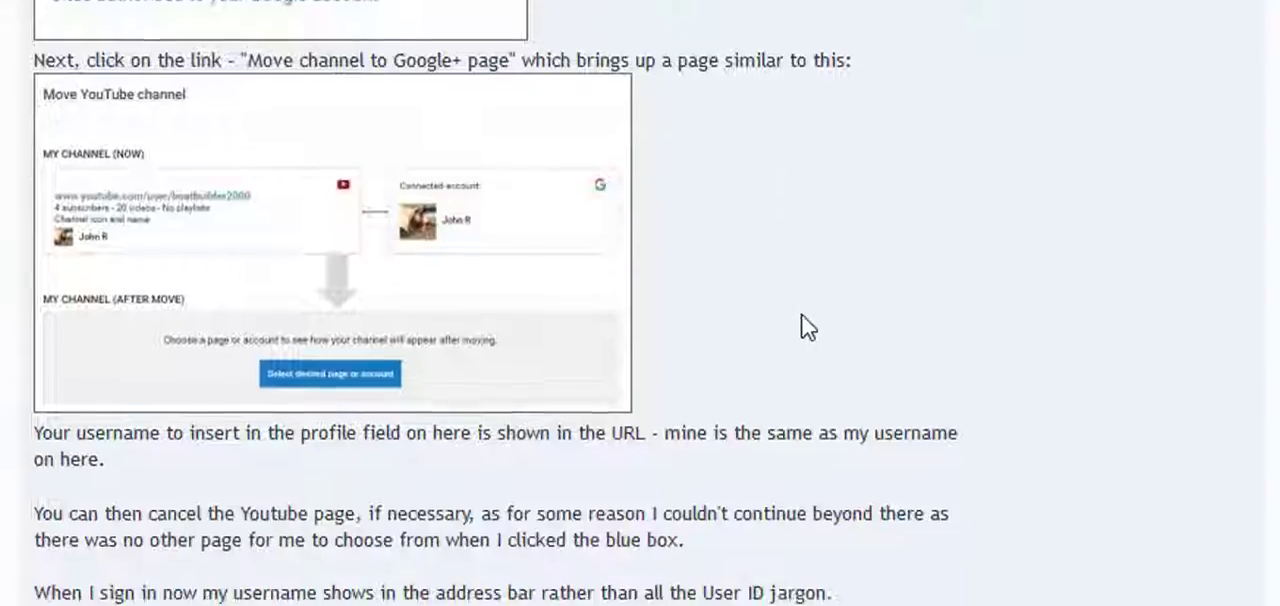
{"action": "scroll", "coordinate": [677, 246], "scroll_direction": "down", "scroll_amount": 6}
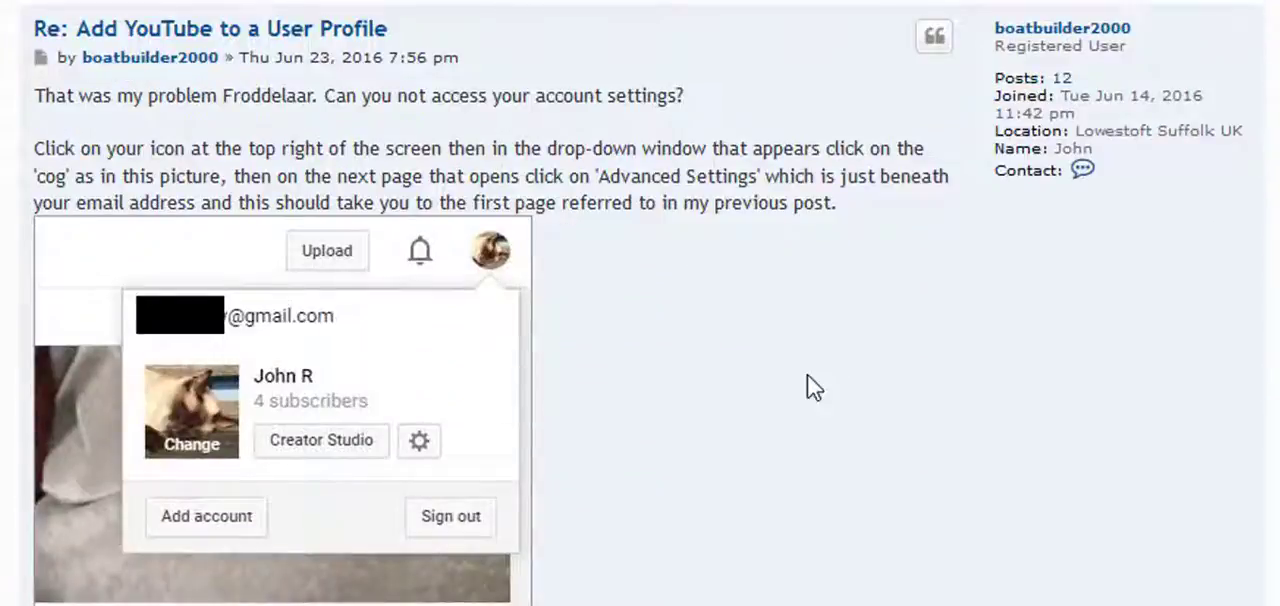
{"action": "scroll", "coordinate": [811, 386], "scroll_direction": "down", "scroll_amount": 10}
{"action": "scroll", "coordinate": [785, 370], "scroll_direction": "down", "scroll_amount": 10}
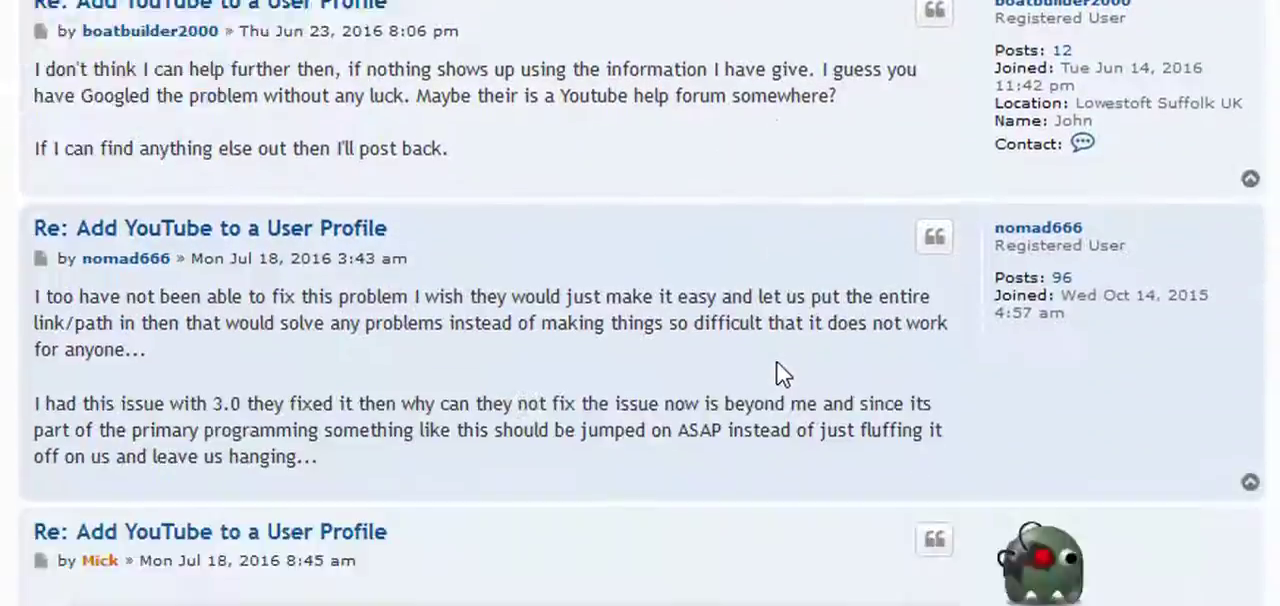
{"action": "scroll", "coordinate": [800, 400], "scroll_direction": "down", "scroll_amount": 3}
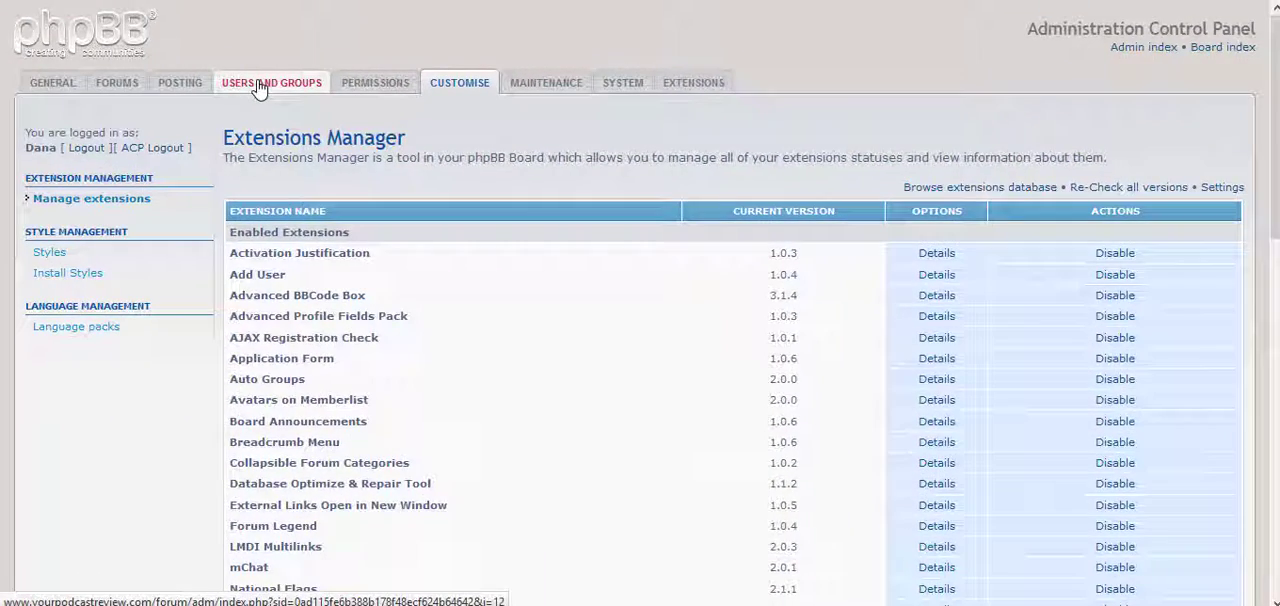
Open the custom profile fields in the Administration Control Panel and review the settings of the phpbb_youtube field.
{"action": "left_click", "coordinate": [258, 85]}
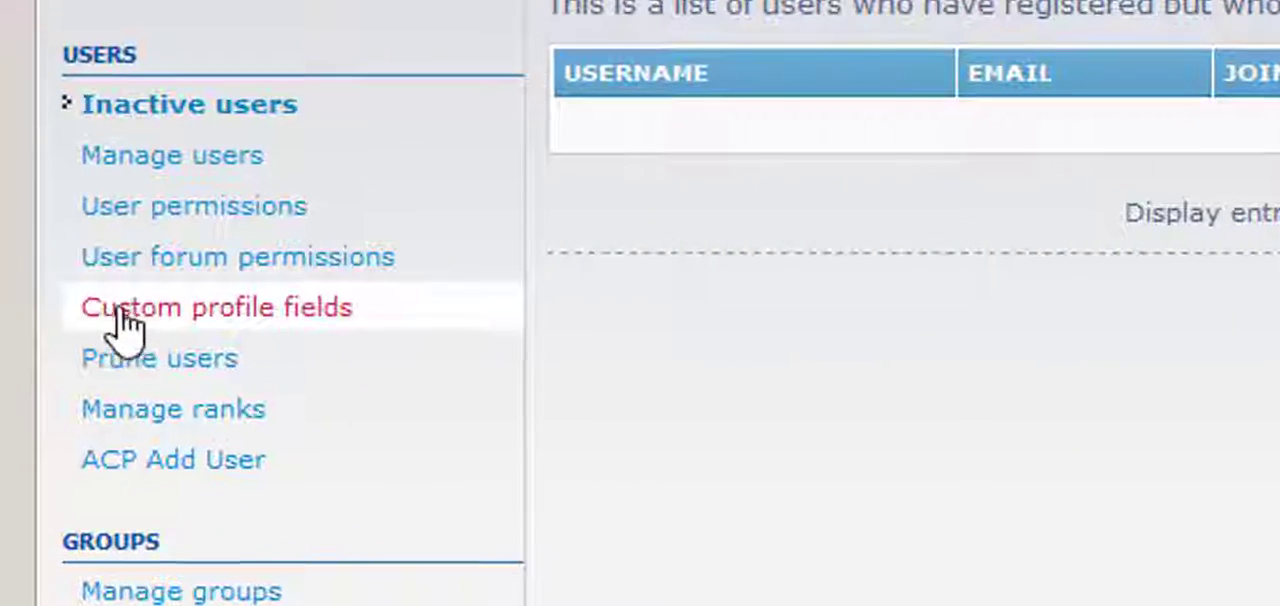
{"action": "left_click", "coordinate": [245, 320]}
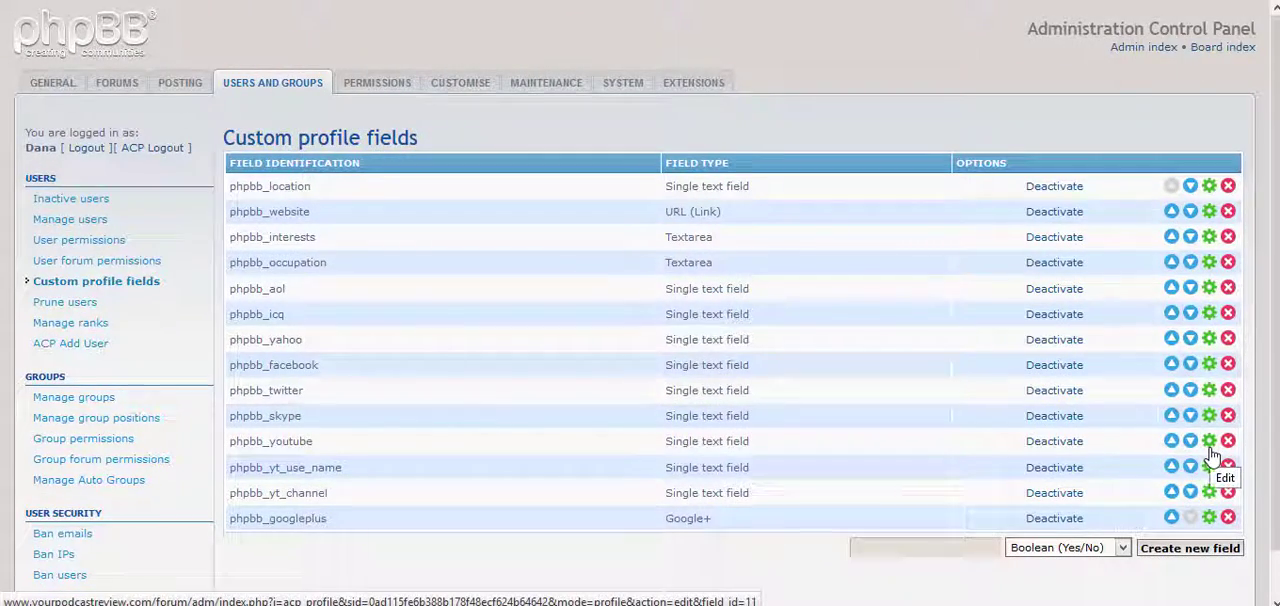
{"action": "left_click", "coordinate": [1210, 449]}
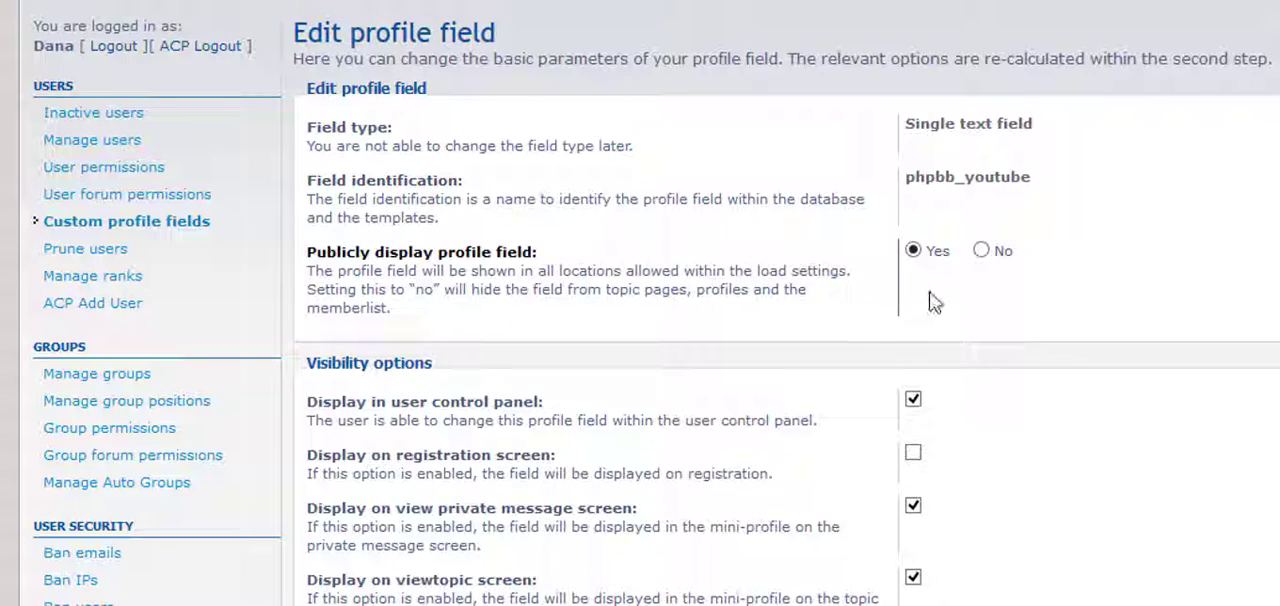
{"action": "scroll", "coordinate": [857, 329], "scroll_direction": "down", "scroll_amount": 3}
{"action": "scroll", "coordinate": [937, 218], "scroll_direction": "down", "scroll_amount": 9}
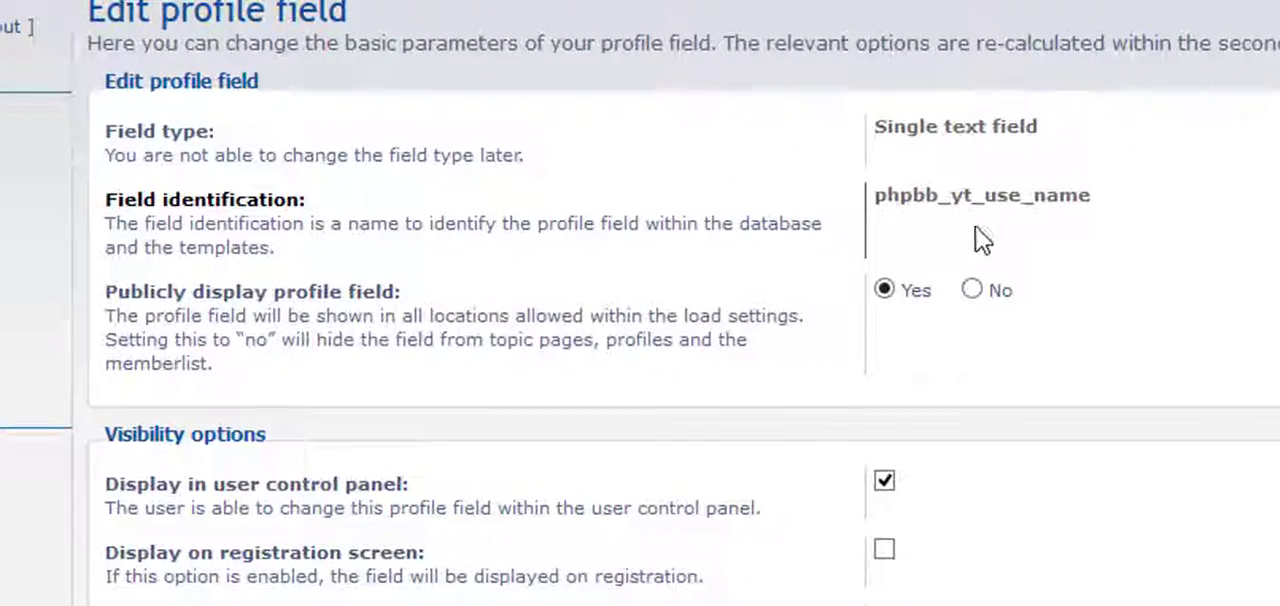
Review the phpbb_yt_use_name field's visibility options, contact field link and title shown to members.
{"action": "scroll", "coordinate": [1045, 218], "scroll_direction": "down", "scroll_amount": 10}
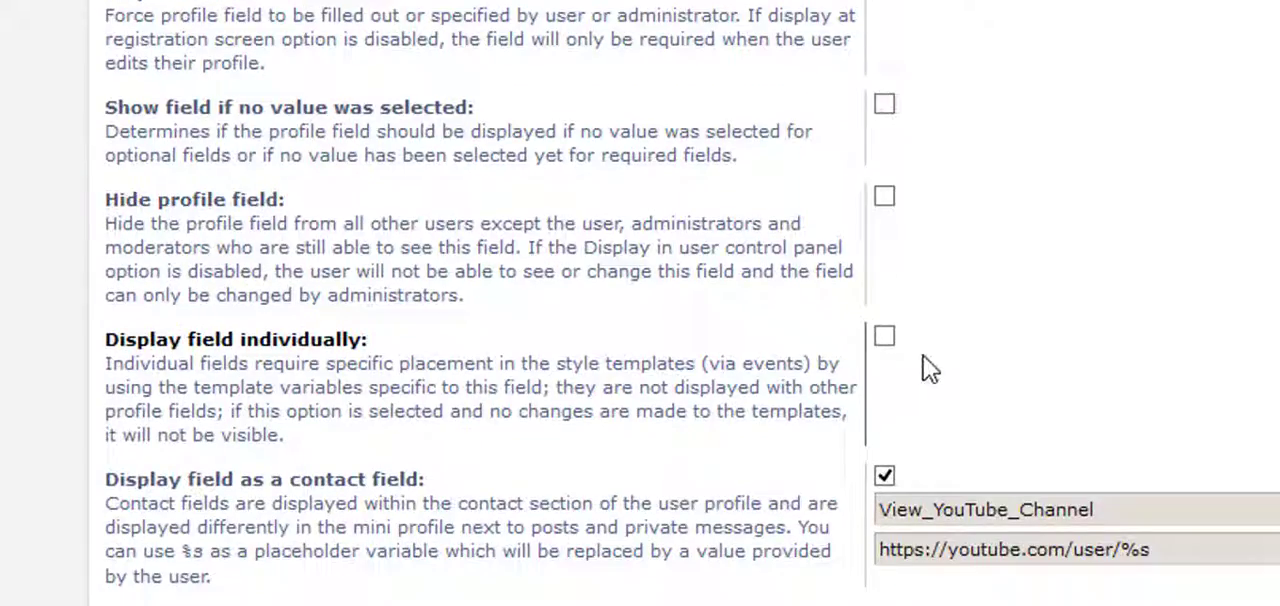
{"action": "scroll", "coordinate": [928, 368], "scroll_direction": "down", "scroll_amount": 3}
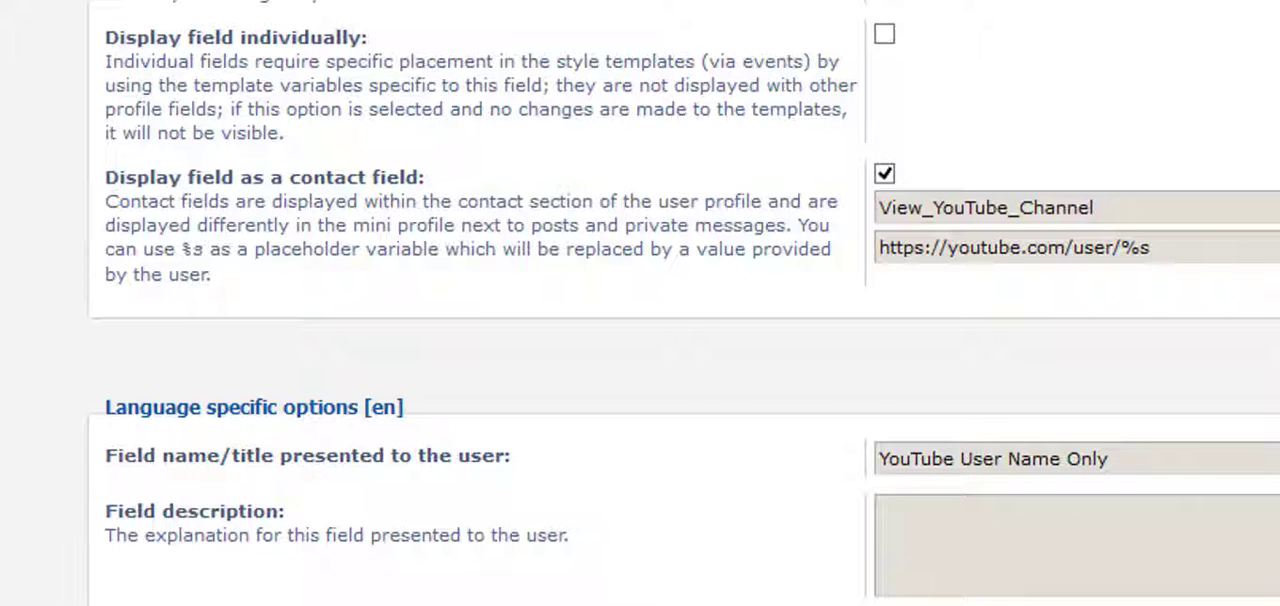
{"action": "scroll", "coordinate": [640, 303], "scroll_direction": "up", "scroll_amount": 15}
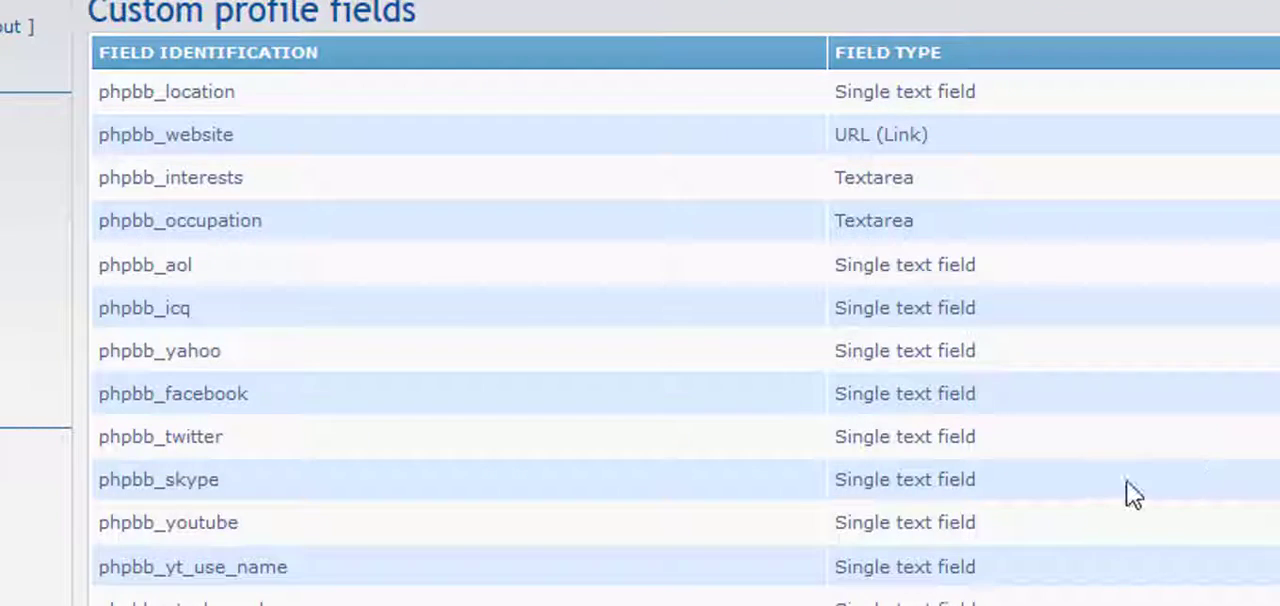
Open the phpbb_yt_channel field for editing and review its visibility options, contact link and displayed title.
{"action": "scroll", "coordinate": [1110, 490], "scroll_direction": "down", "scroll_amount": 2}
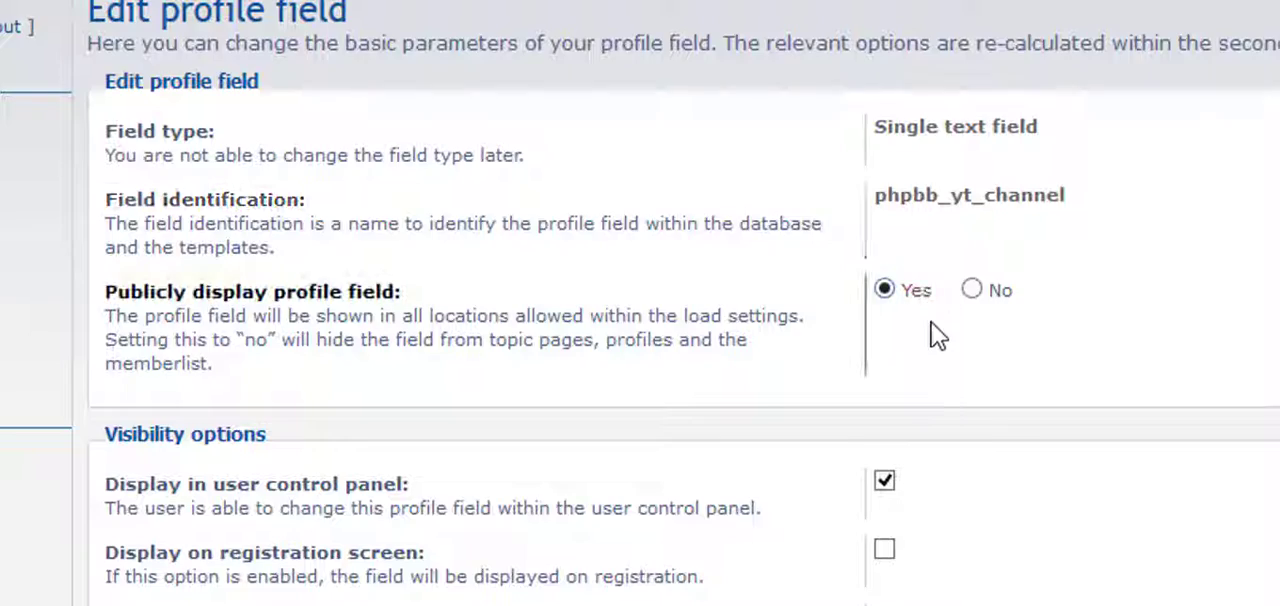
{"action": "scroll", "coordinate": [937, 334], "scroll_direction": "down", "scroll_amount": 10}
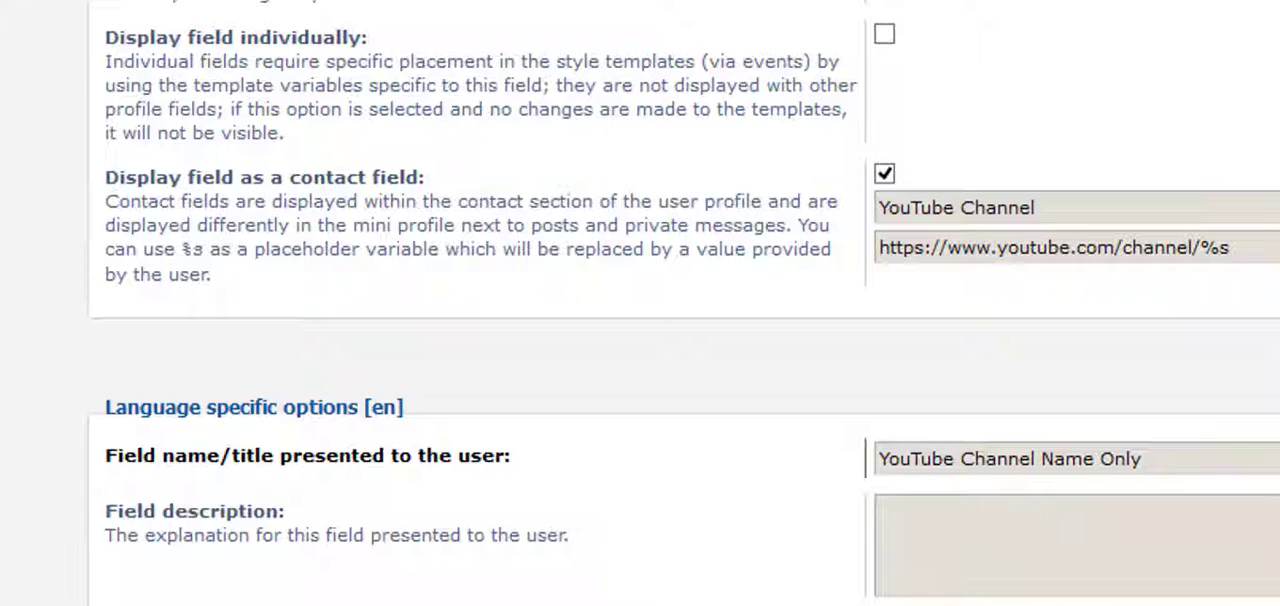
{"action": "scroll", "coordinate": [683, 303], "scroll_direction": "up", "scroll_amount": 6}
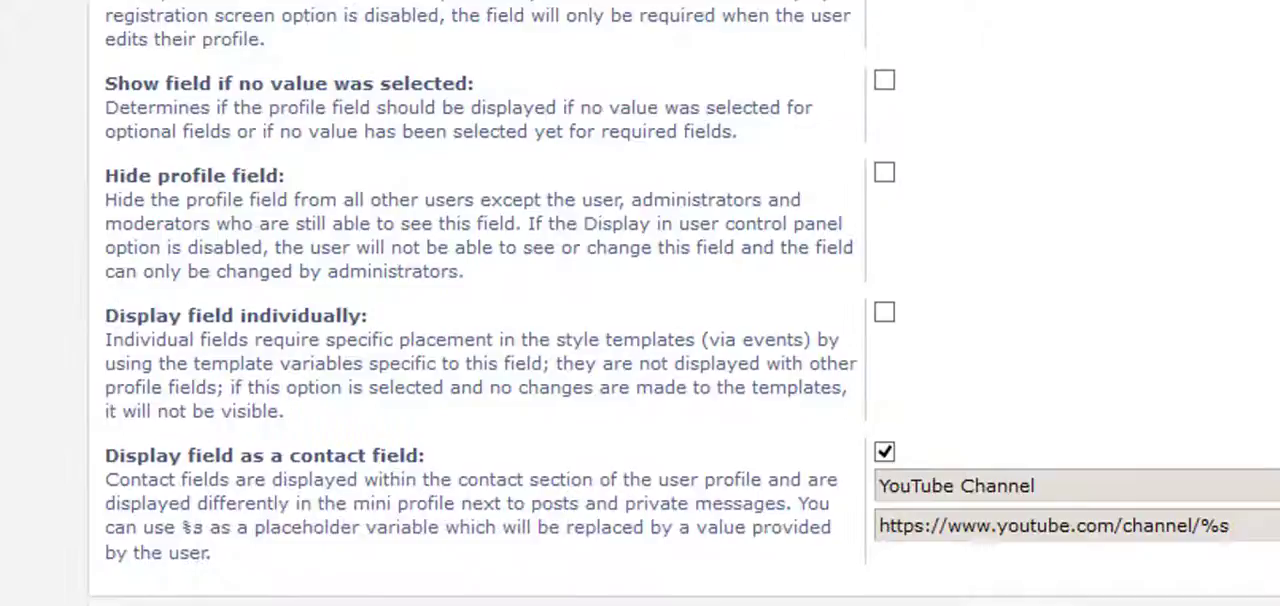
{"action": "scroll", "coordinate": [683, 303], "scroll_direction": "down", "scroll_amount": 6}
{"action": "scroll", "coordinate": [683, 303], "scroll_direction": "down", "scroll_amount": 2}
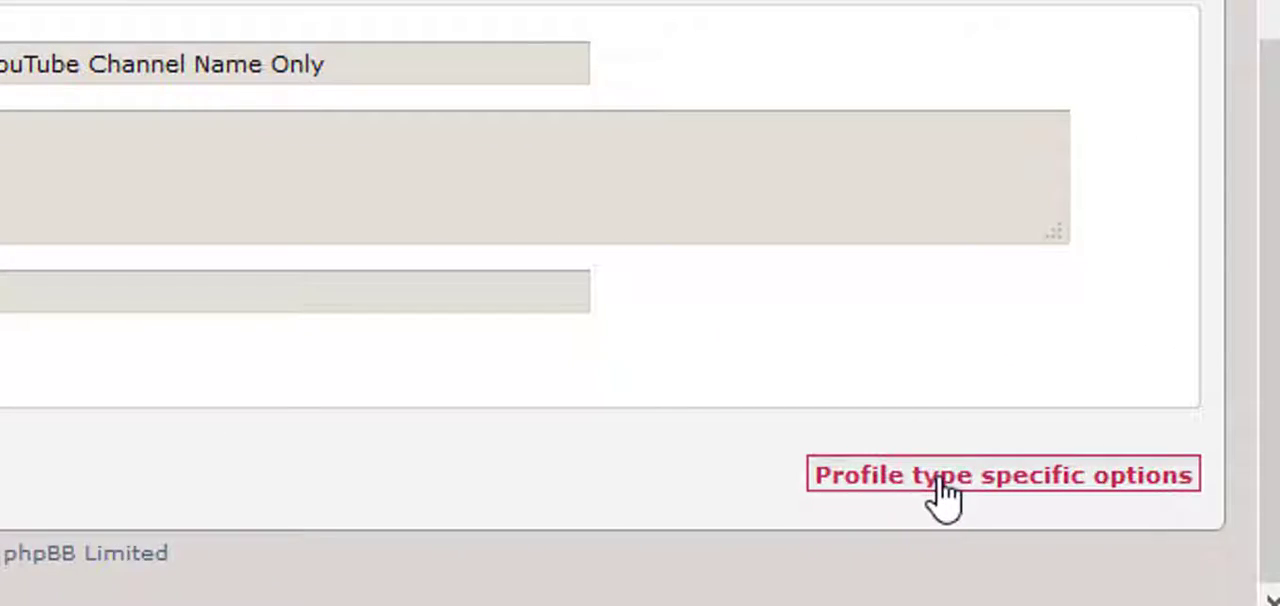
Open the phpbb_yt_channel field's type-specific options and examine its character limits and available field validation choices.
{"action": "left_click", "coordinate": [940, 495]}
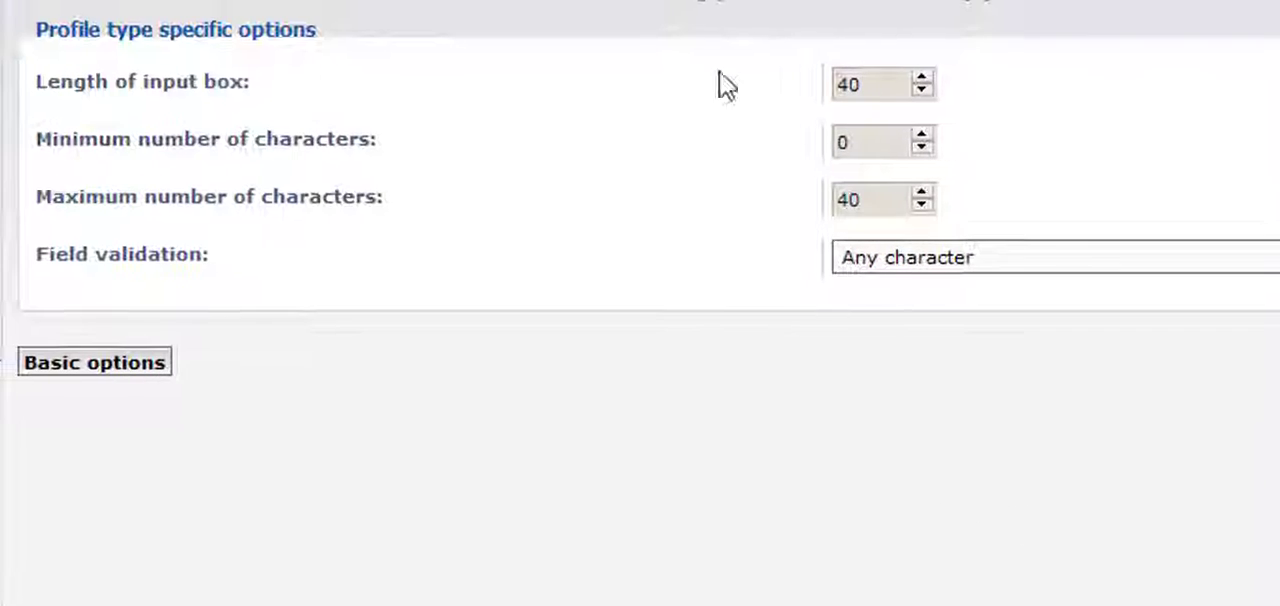
{"action": "left_click", "coordinate": [852, 88]}
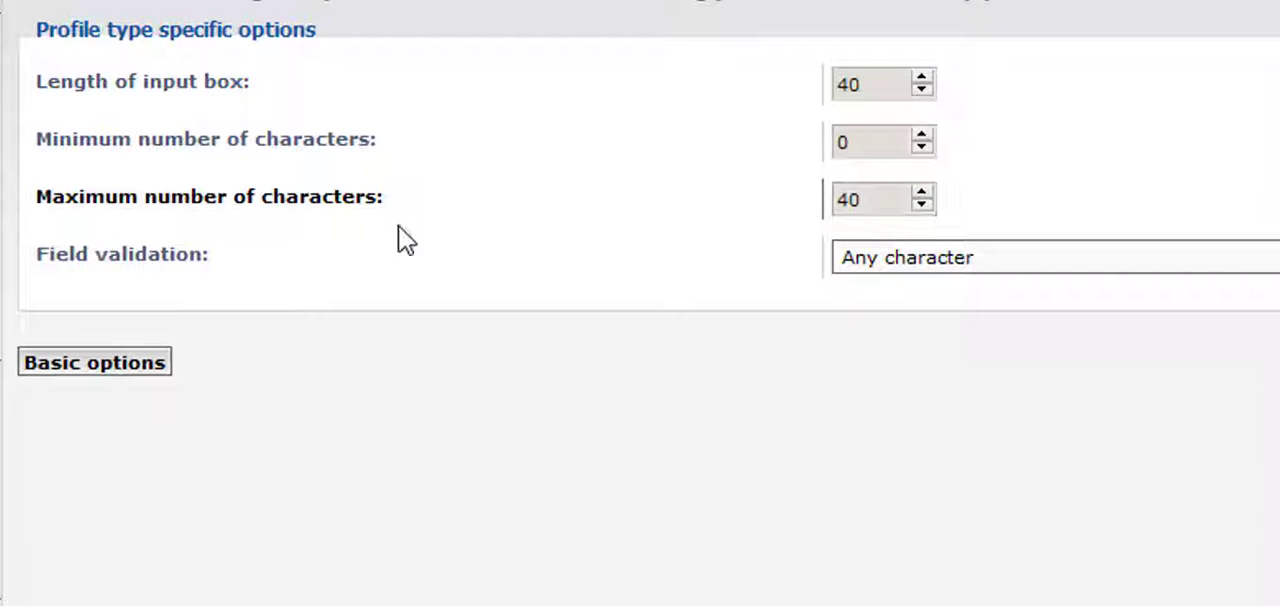
{"action": "left_click", "coordinate": [1040, 268]}
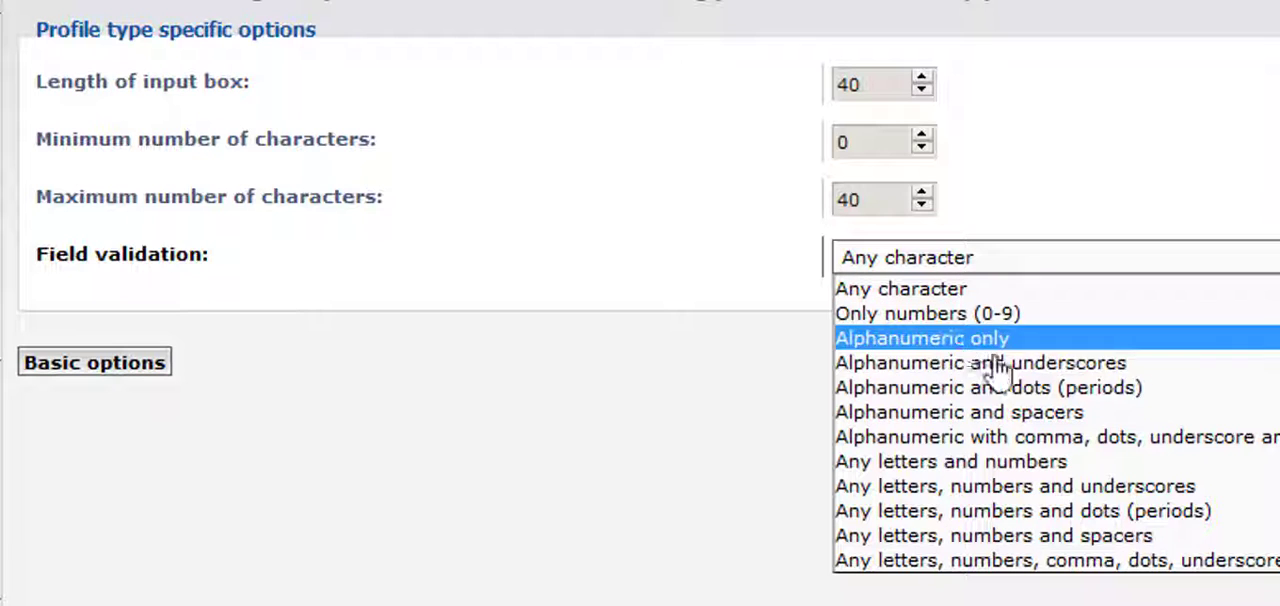
{"action": "left_click", "coordinate": [1019, 208]}
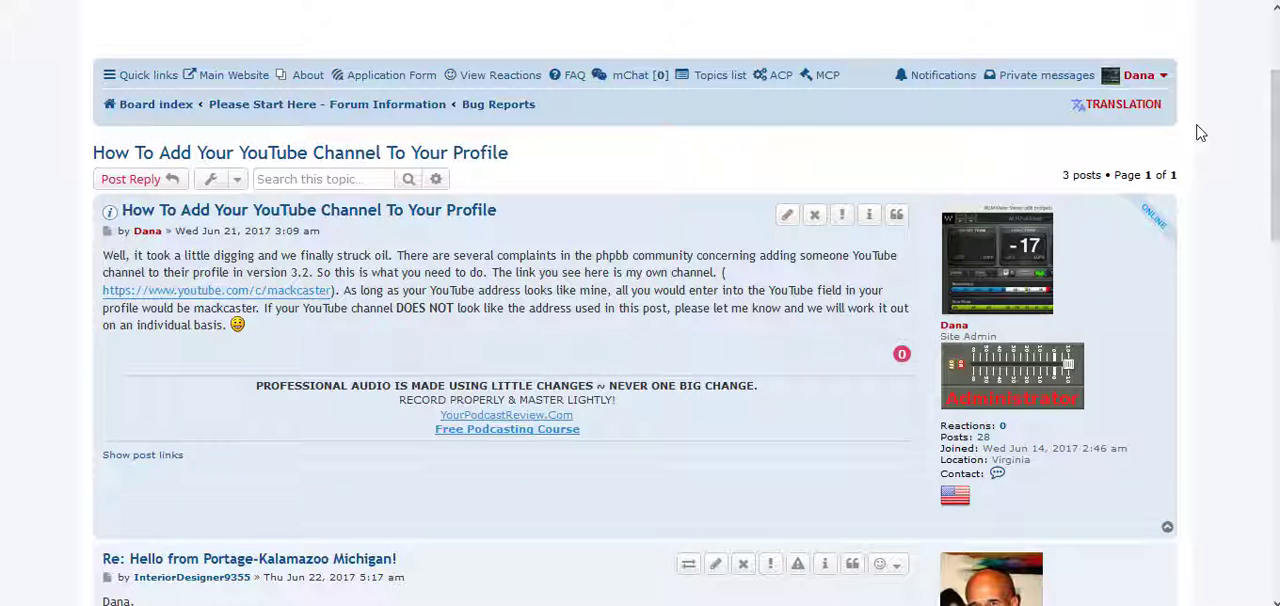
Go to the forum's User Control Panel, open the profile editing form and examine the YouTube user name and channel name fields.
{"action": "left_click", "coordinate": [1160, 86]}
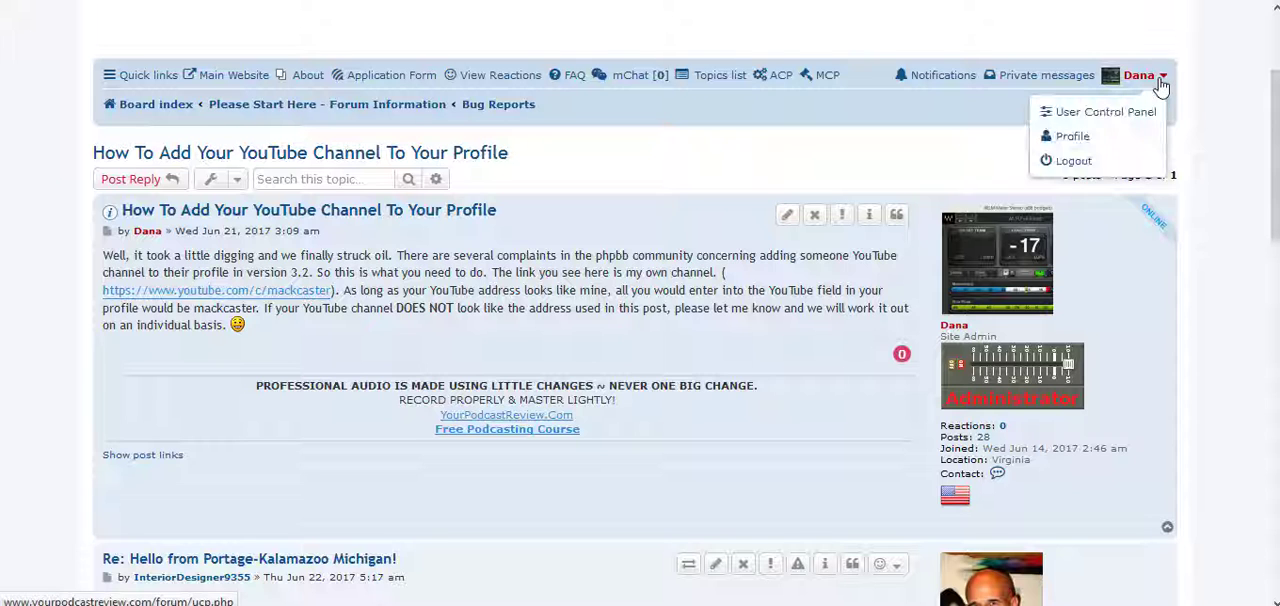
{"action": "left_click", "coordinate": [1085, 113]}
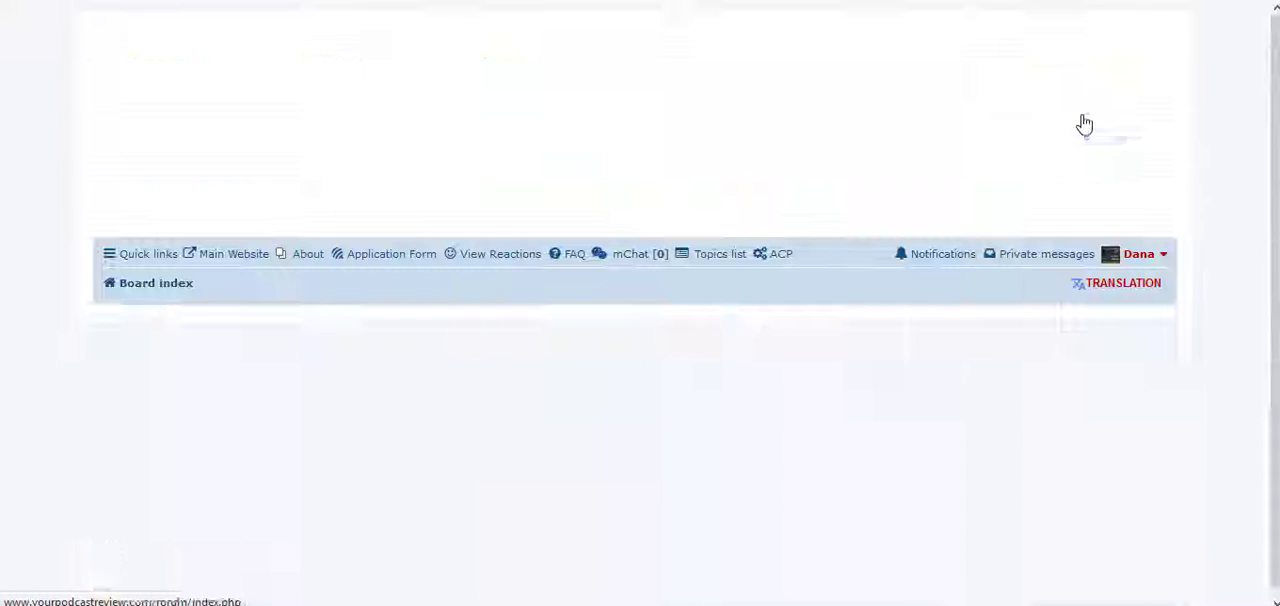
{"action": "scroll", "coordinate": [627, 258], "scroll_direction": "down", "scroll_amount": 2}
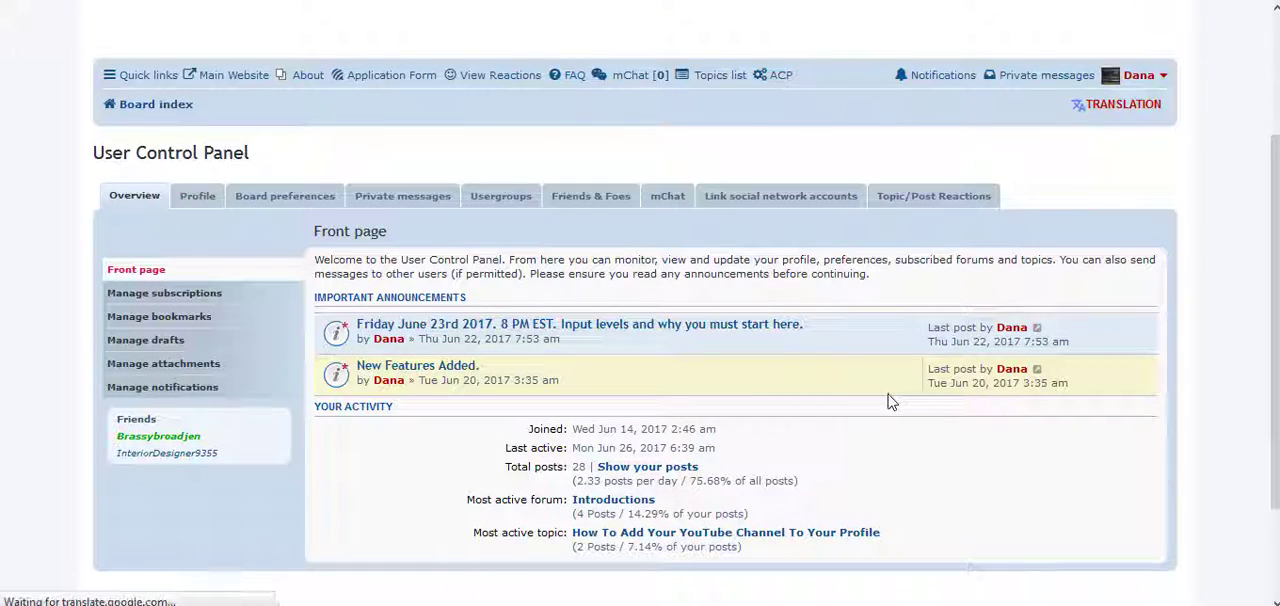
{"action": "scroll", "coordinate": [640, 340], "scroll_direction": "down", "scroll_amount": 8}
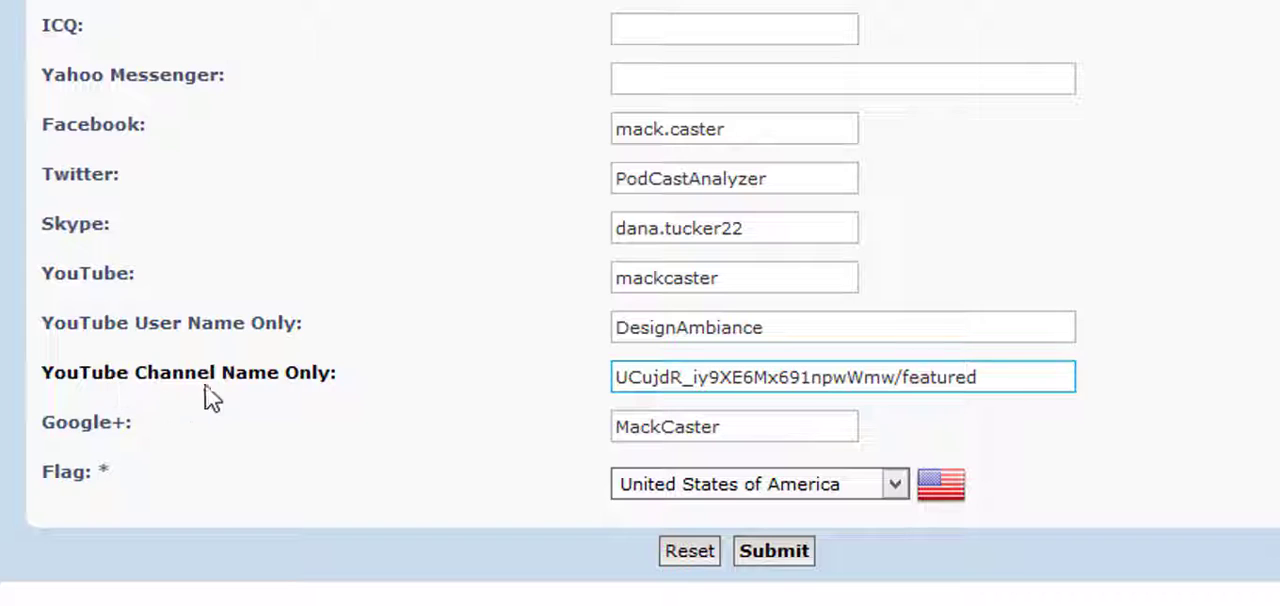
Check the YouTube user name and channel name entries in the profile form and submit the profile.
{"action": "left_click", "coordinate": [310, 398]}
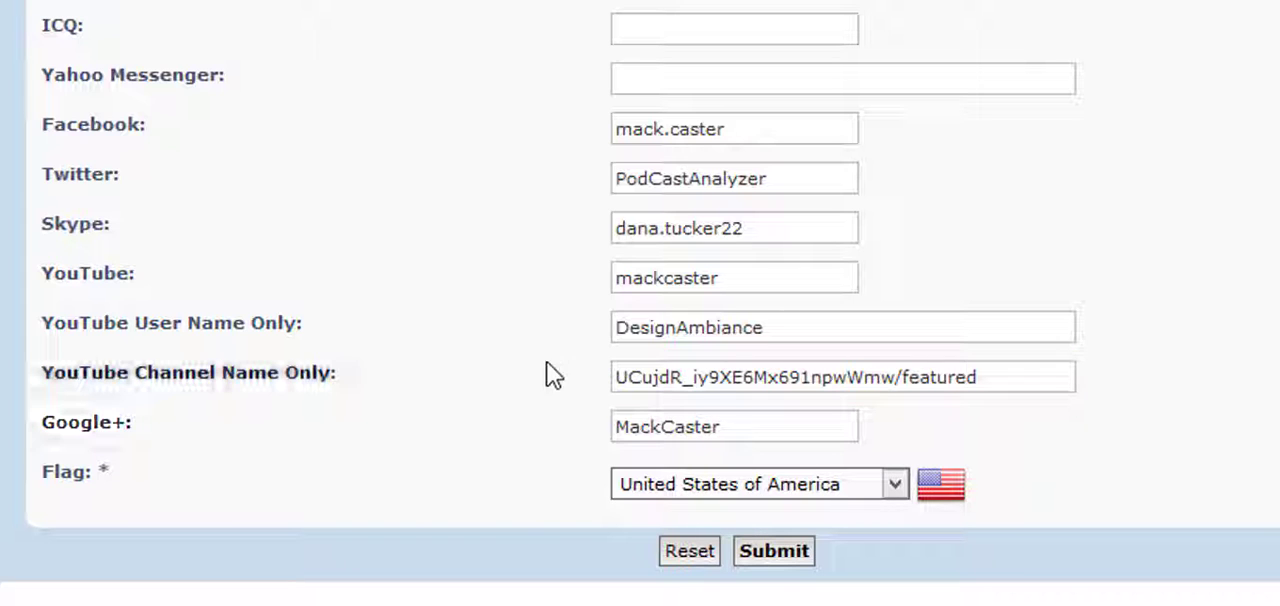
{"action": "left_click", "coordinate": [746, 277]}
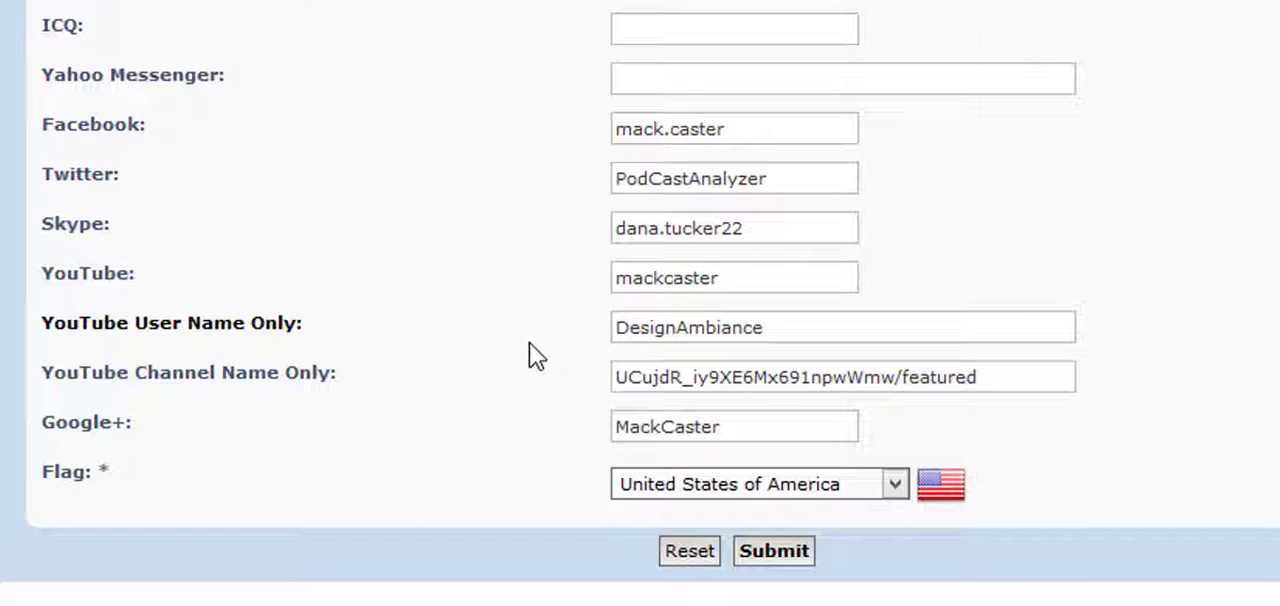
{"action": "left_click", "coordinate": [766, 562]}
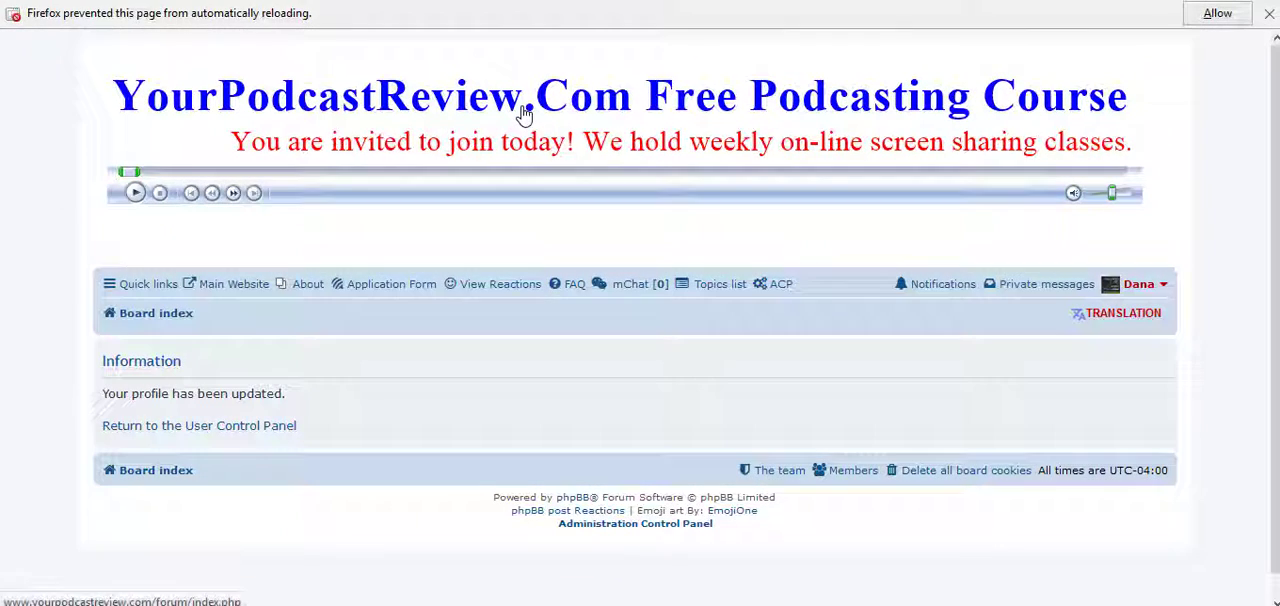
Return to the board index, go to the Introductions forum and open the "Hello from Virginia." topic.
{"action": "left_click", "coordinate": [523, 112]}
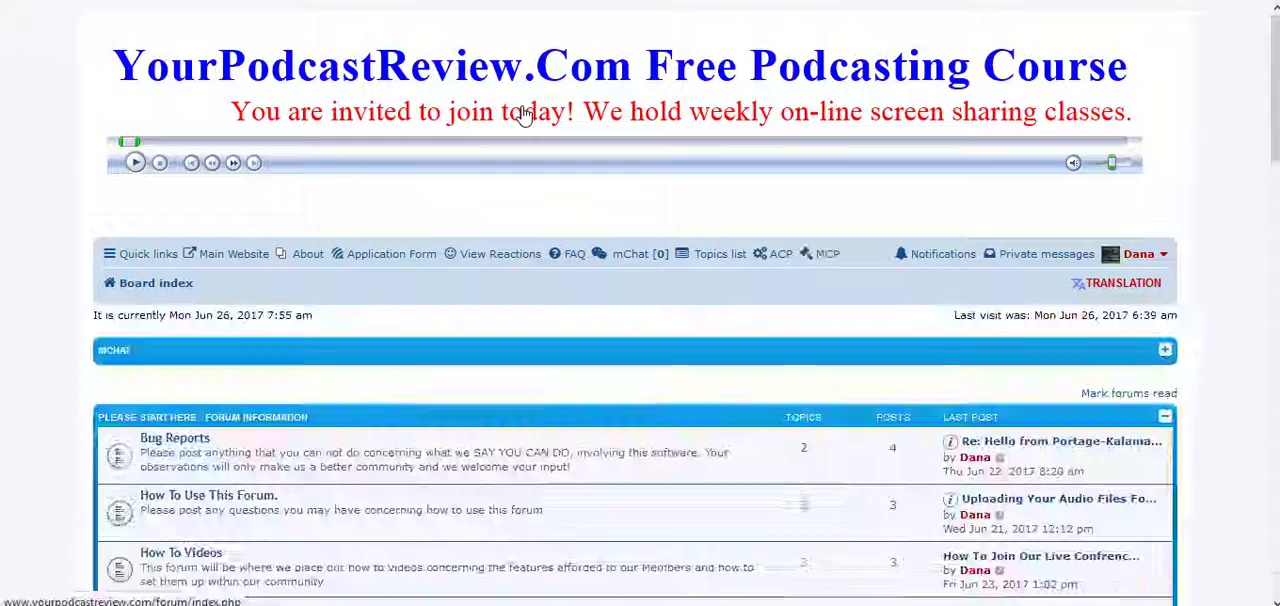
{"action": "scroll", "coordinate": [831, 257], "scroll_direction": "down", "scroll_amount": 3}
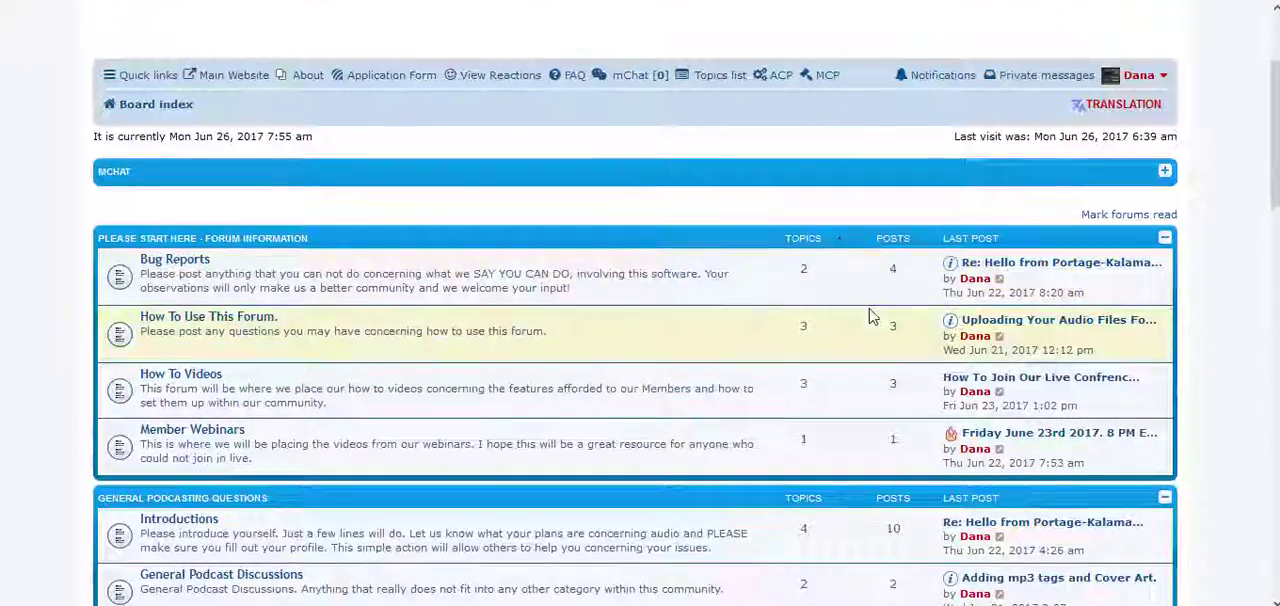
{"action": "scroll", "coordinate": [737, 349], "scroll_direction": "down", "scroll_amount": 3}
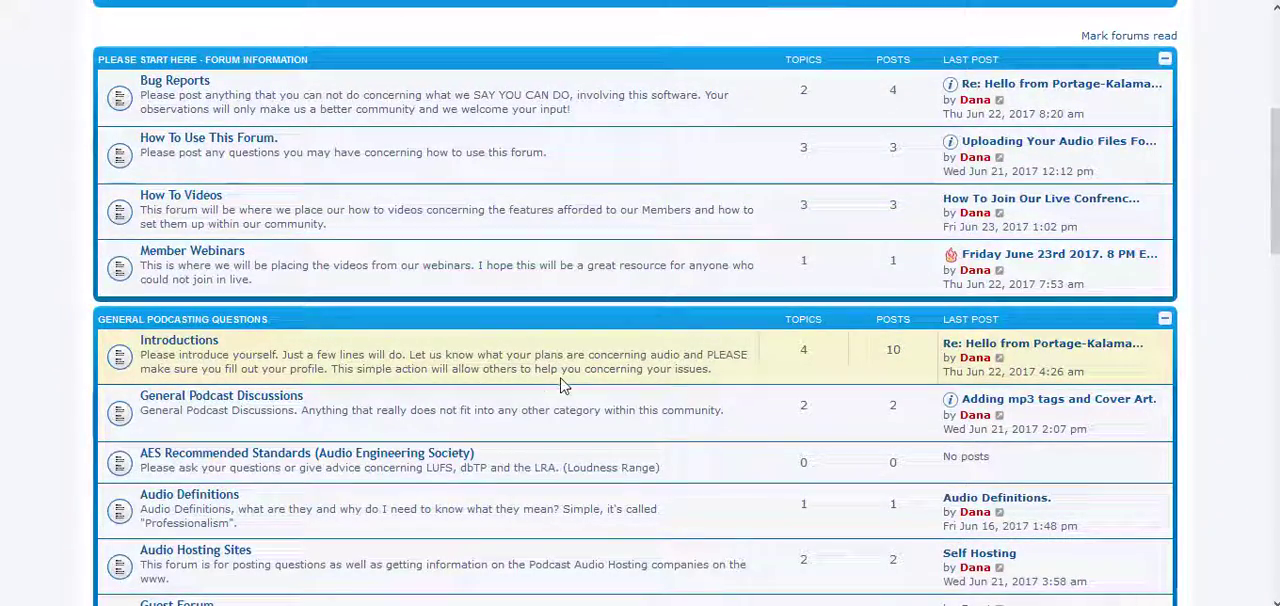
{"action": "left_click", "coordinate": [183, 348]}
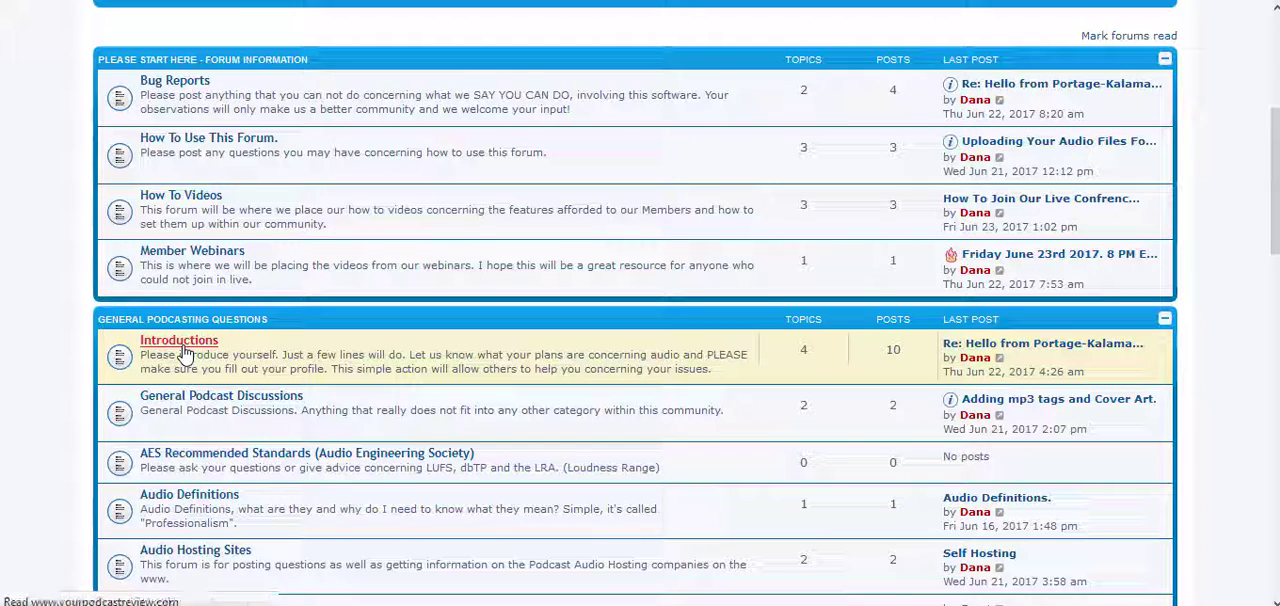
{"action": "scroll", "coordinate": [680, 380], "scroll_direction": "down", "scroll_amount": 3}
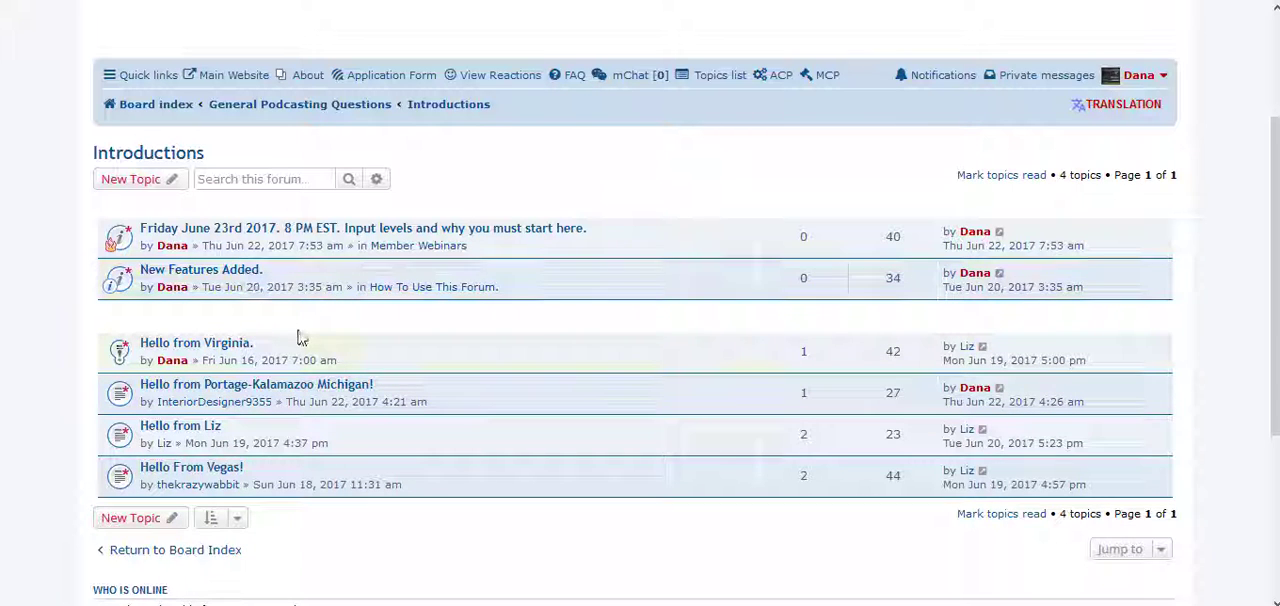
{"action": "left_click", "coordinate": [193, 348]}
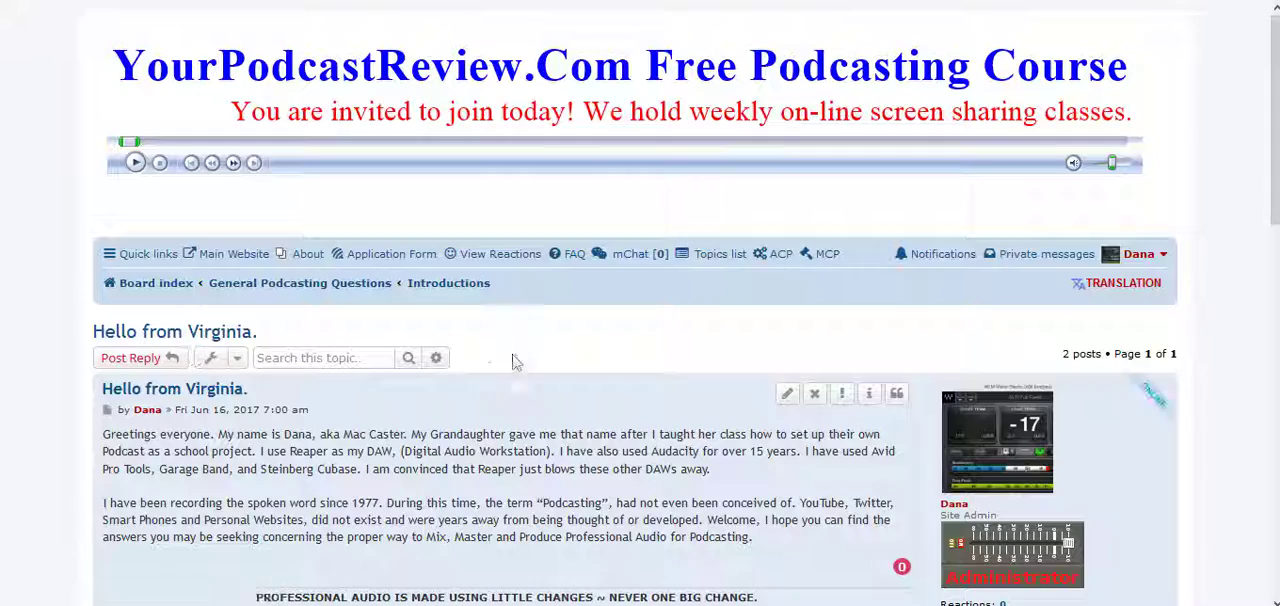
Expand the first post author's contact options and test the YouTube user name link and the YouTube channel name link.
{"action": "scroll", "coordinate": [634, 377], "scroll_direction": "down", "scroll_amount": 3}
{"action": "scroll", "coordinate": [750, 320], "scroll_direction": "down", "scroll_amount": 3}
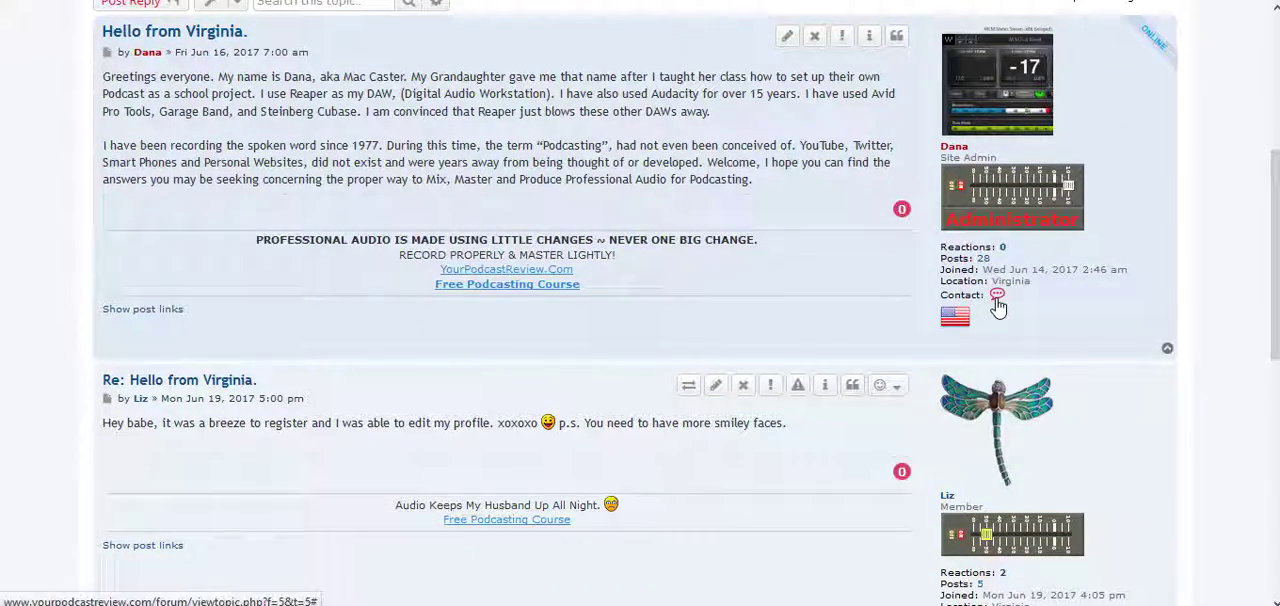
{"action": "left_click", "coordinate": [997, 296]}
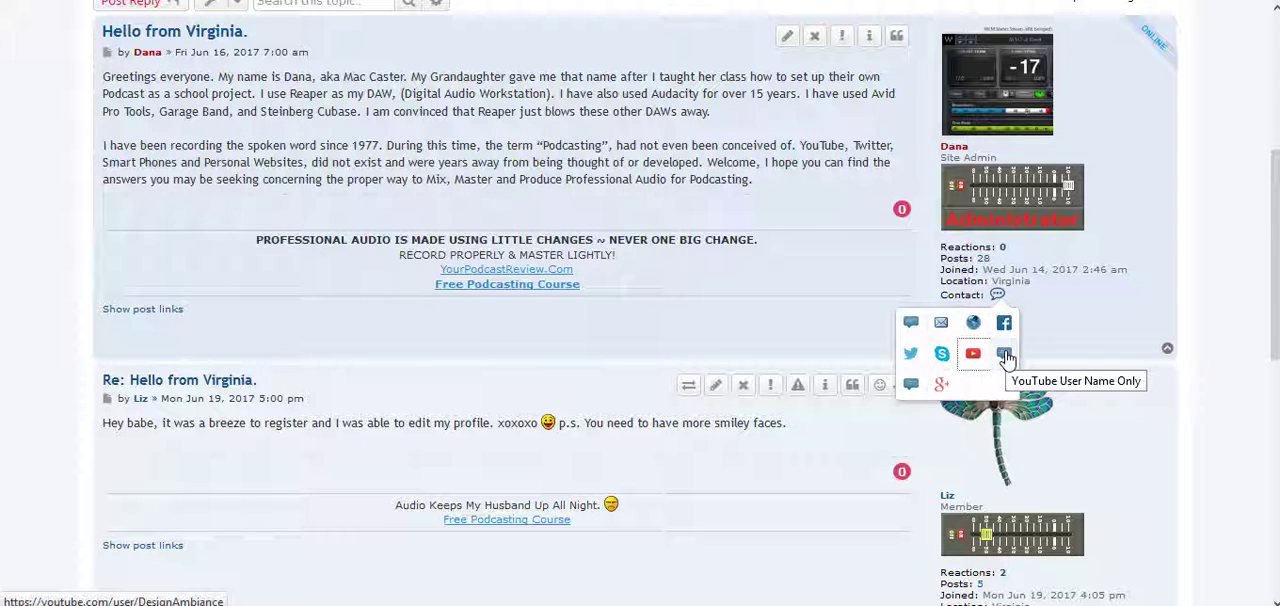
{"action": "left_click", "coordinate": [1006, 357]}
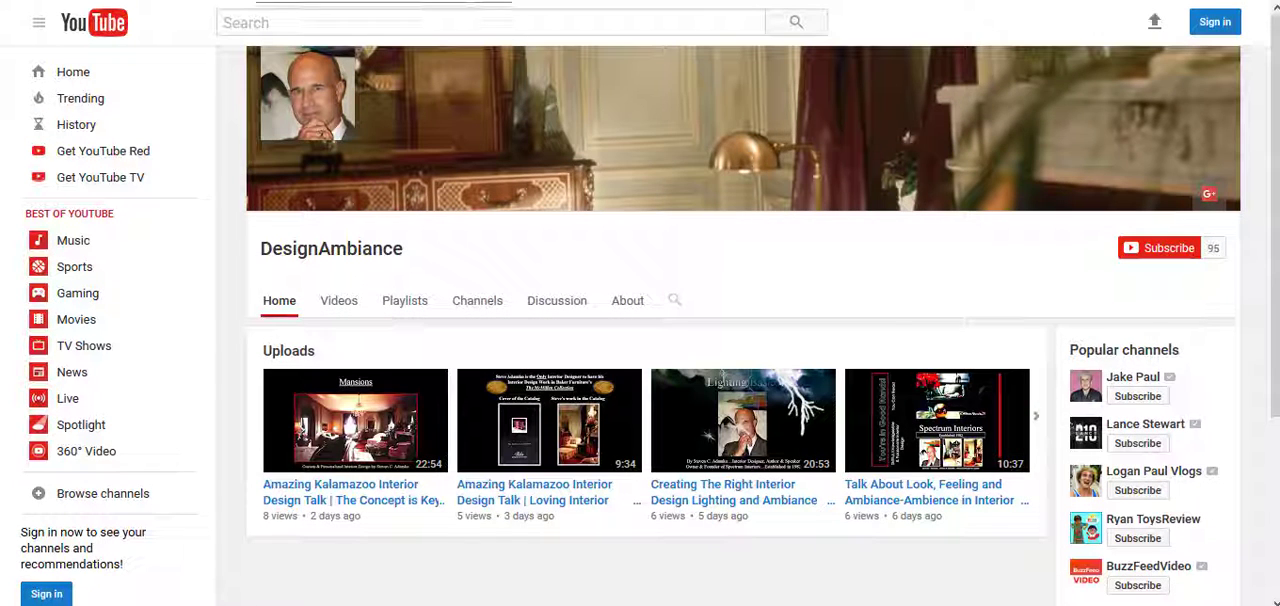
{"action": "key", "text": "ctrl+w"}
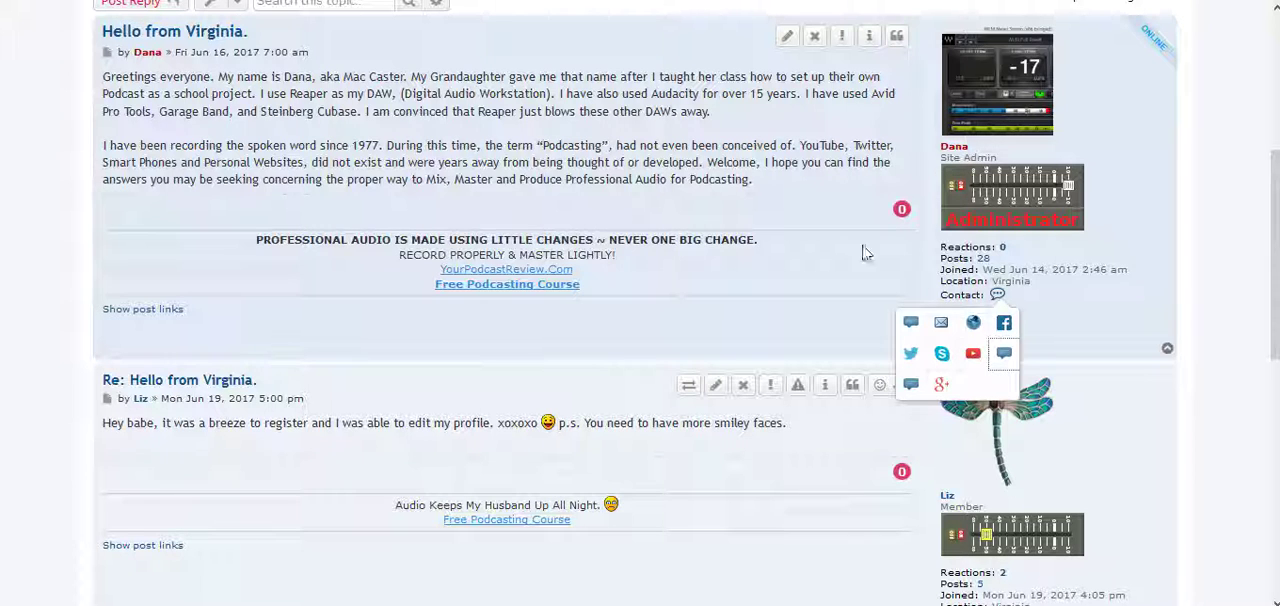
{"action": "left_click", "coordinate": [910, 384]}
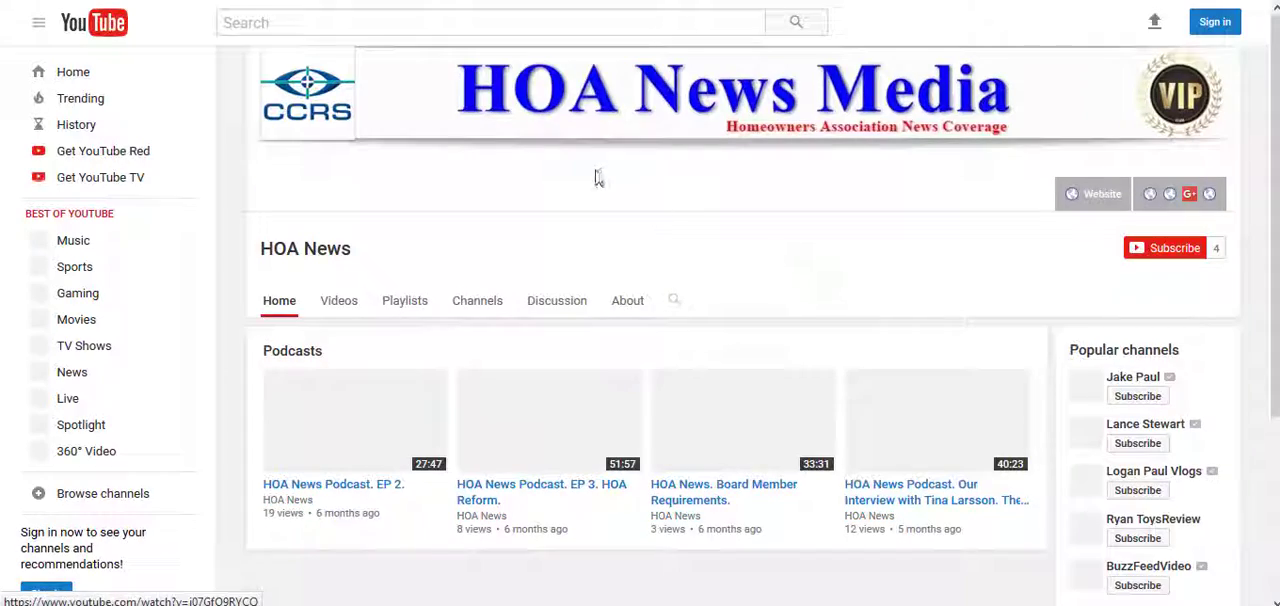